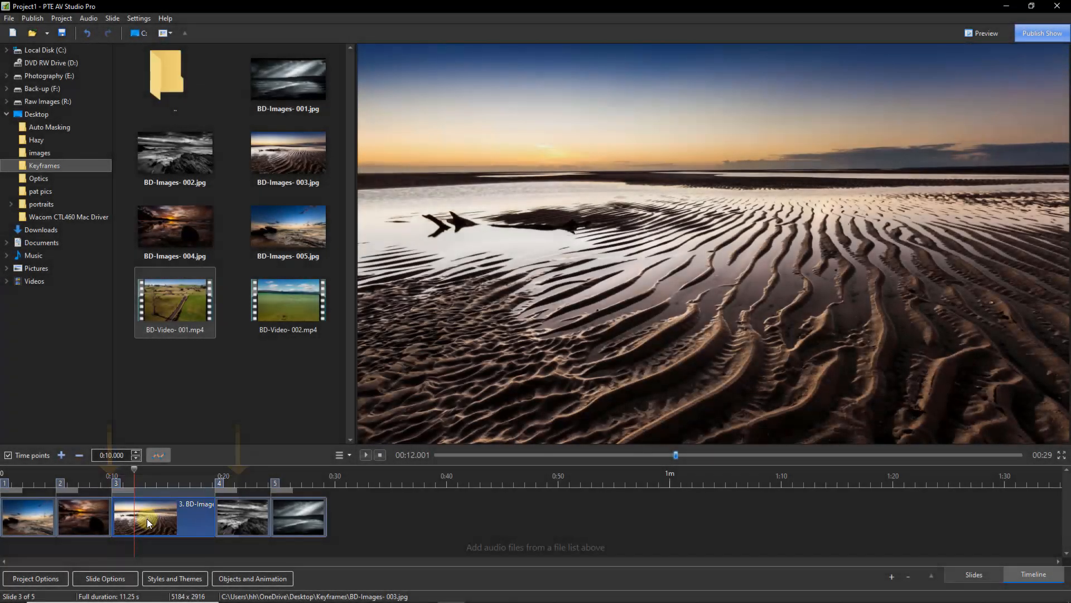
Examine the car's position and rotation at each of its six key frames and play the slide's animation.
click(238, 581)
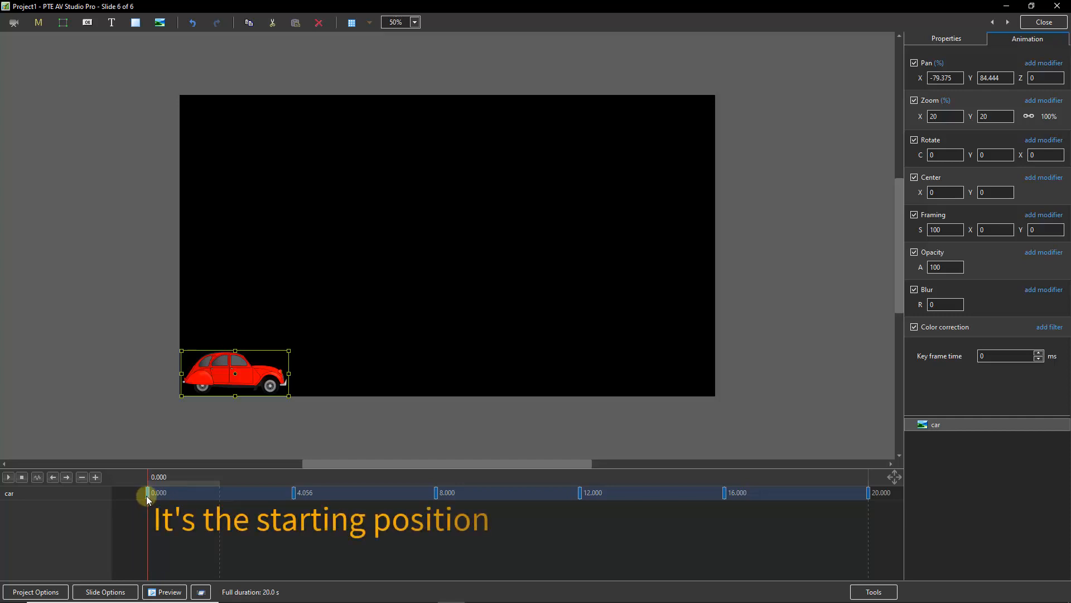
click(293, 492)
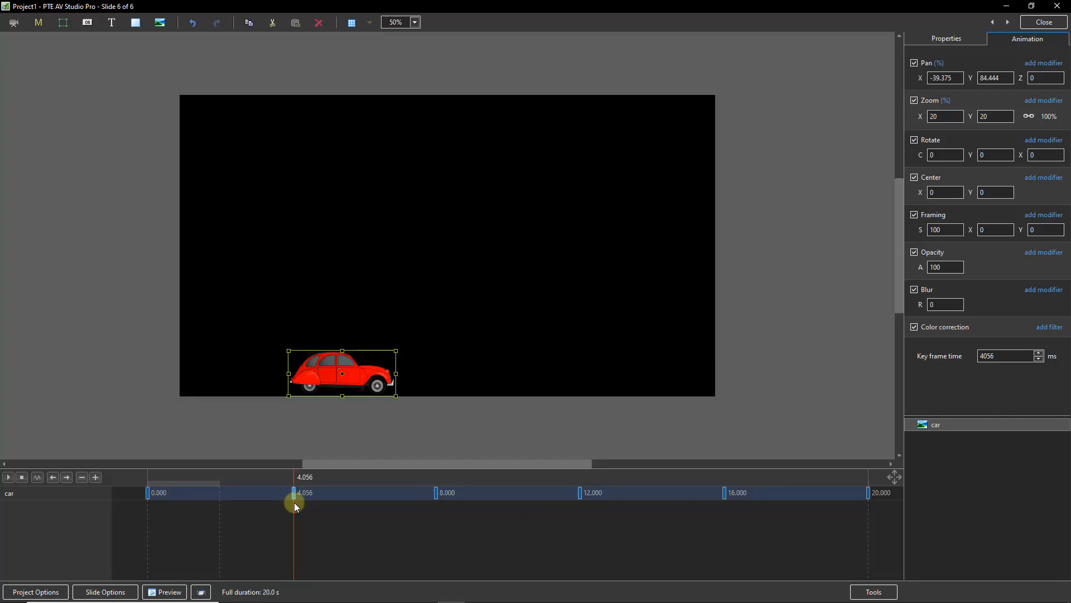
click(435, 492)
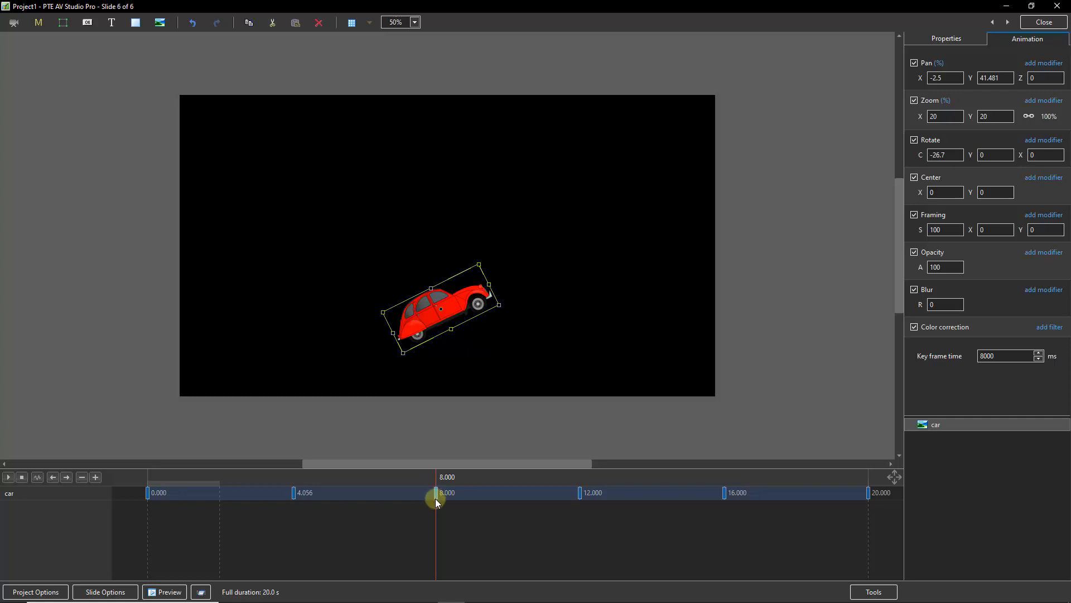
click(580, 492)
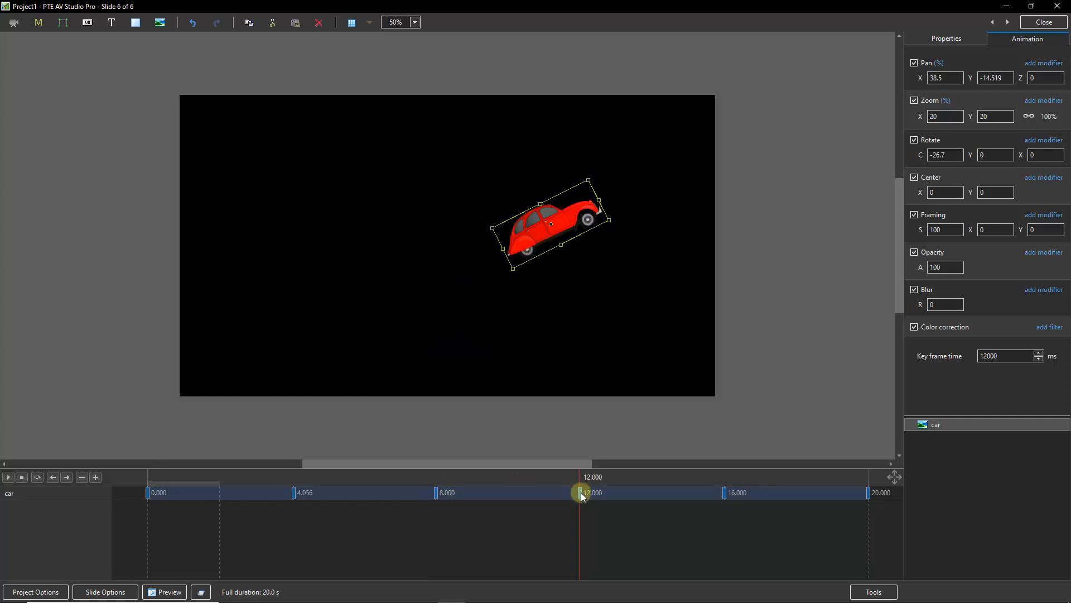
click(724, 491)
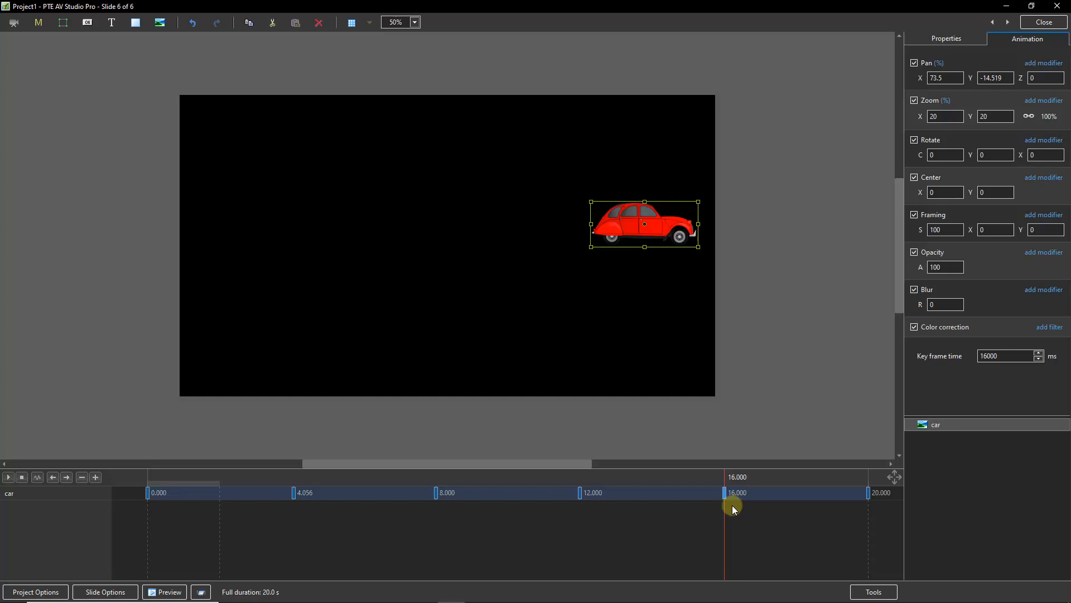
click(868, 492)
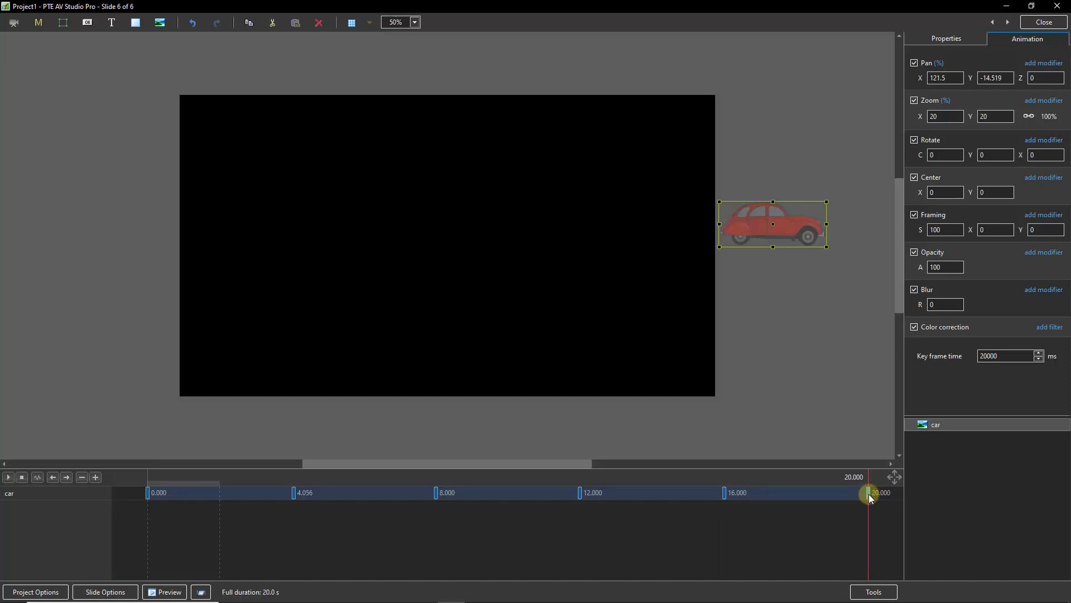
click(148, 496)
click(7, 477)
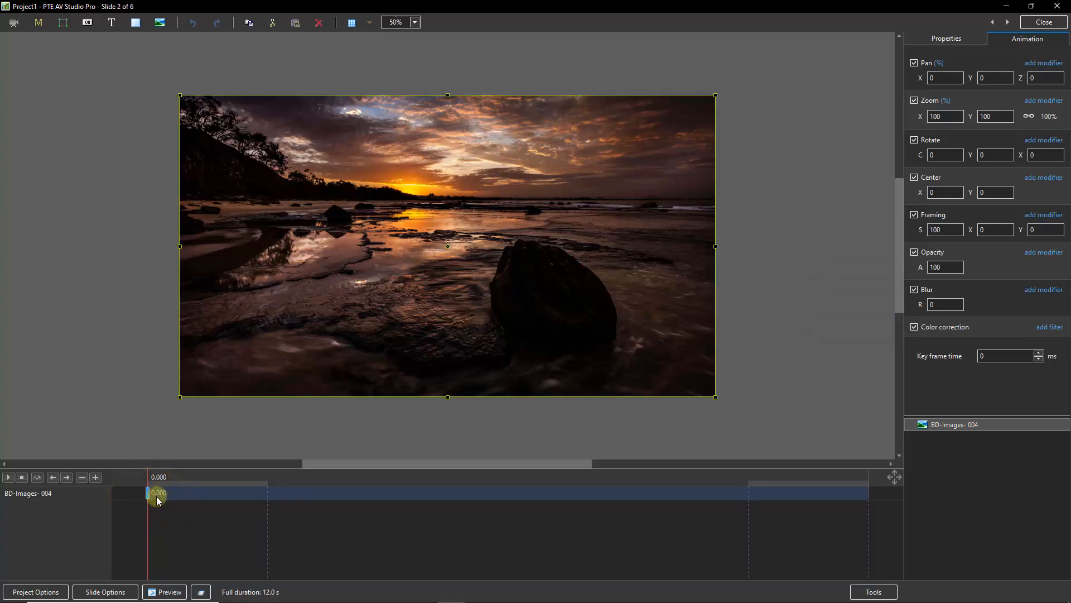
Set the BD-Images-004 key frame's time to 4000 ms, then return it to the start of the slide.
drag(147, 493, 373, 503)
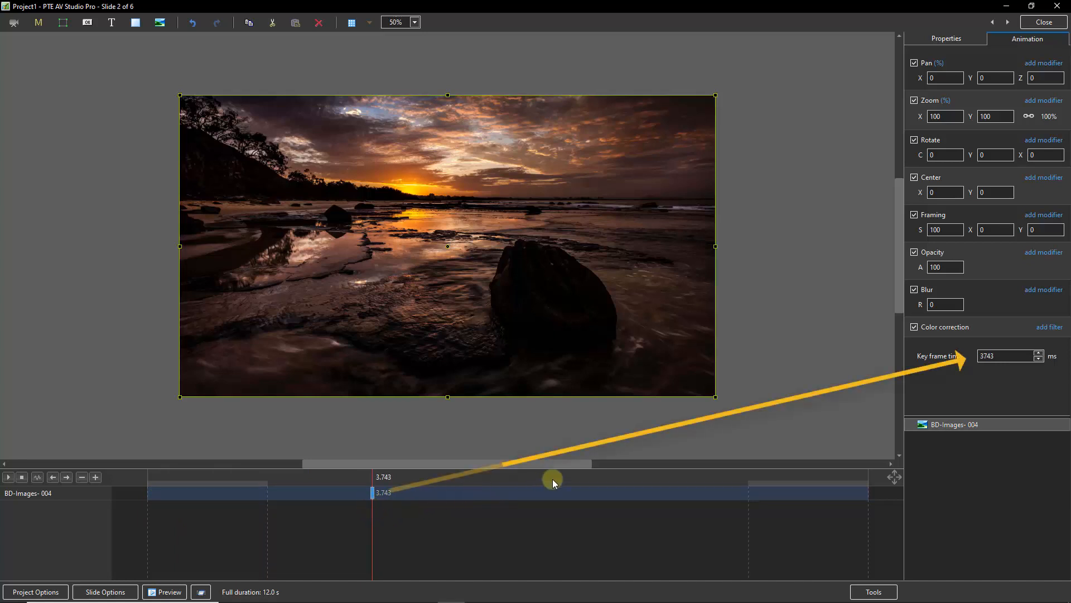
click(997, 356)
drag(997, 355, 952, 357)
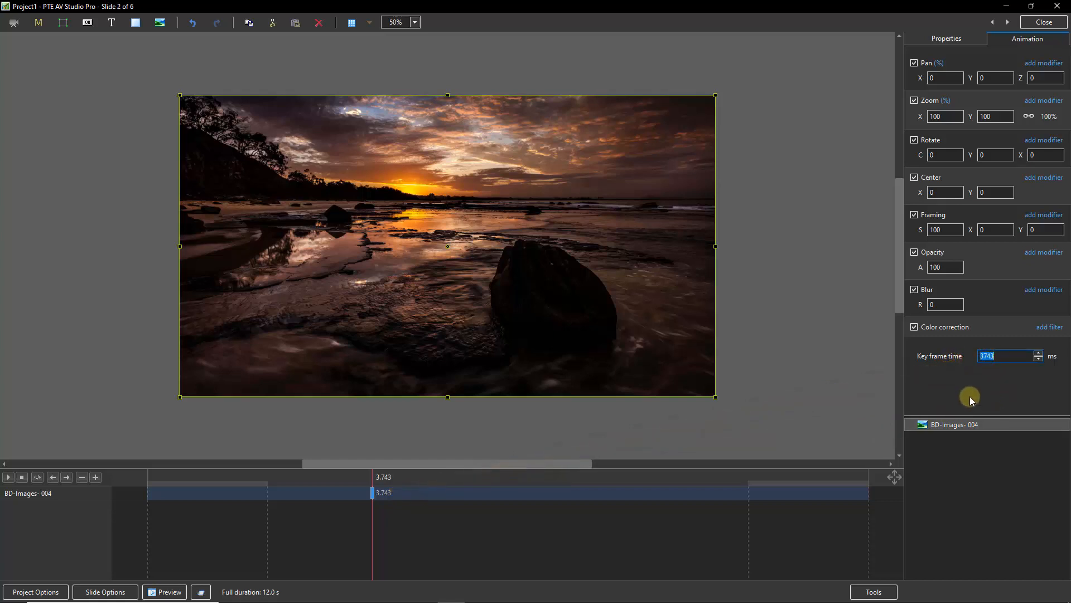
text(4000)
click(388, 493)
right_click(389, 492)
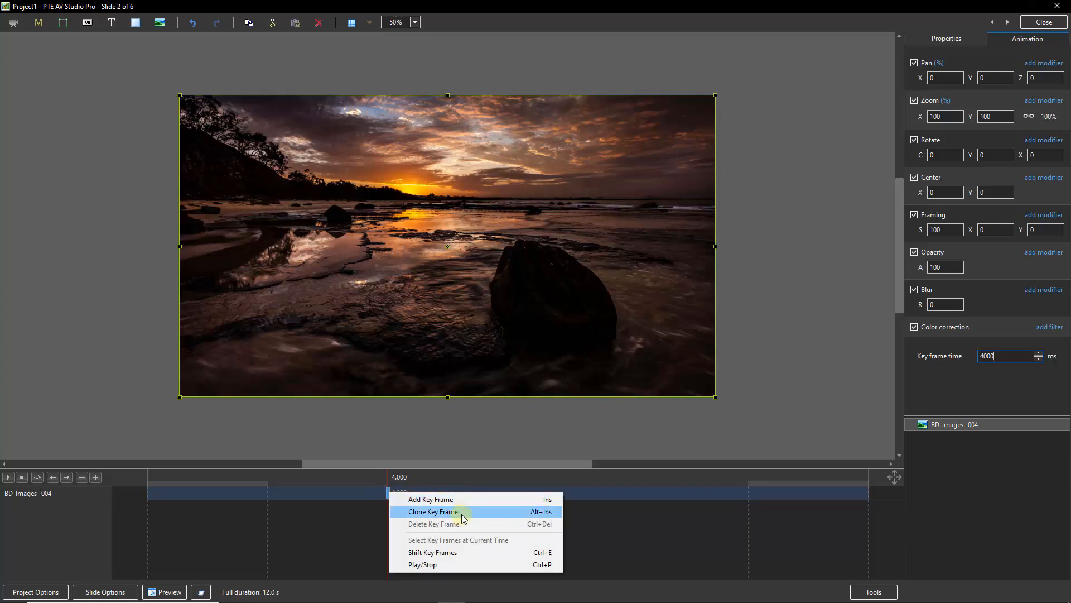
click(556, 517)
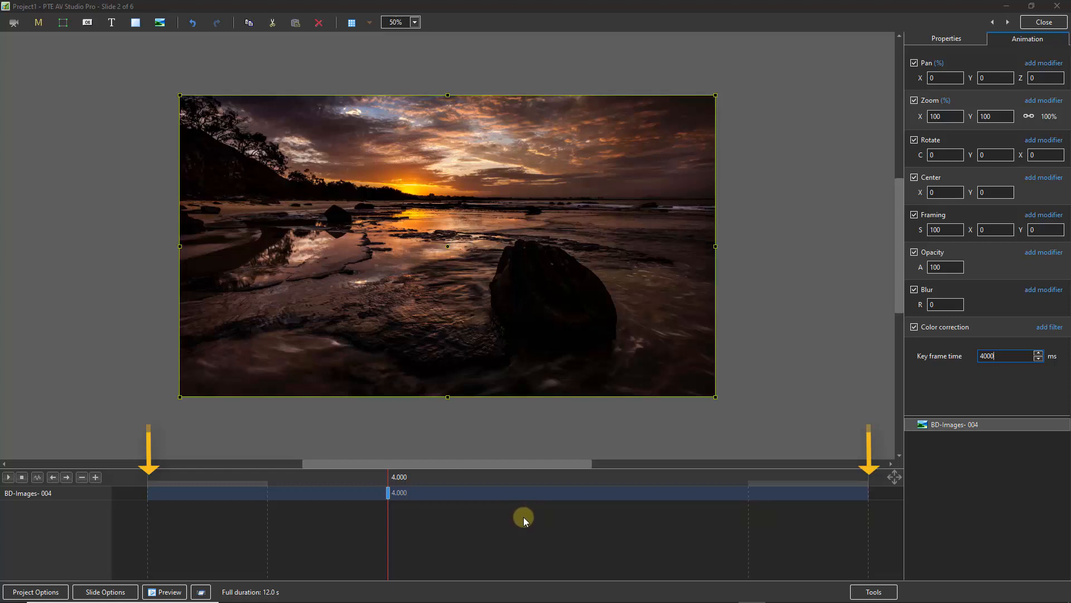
click(388, 491)
drag(387, 491, 145, 493)
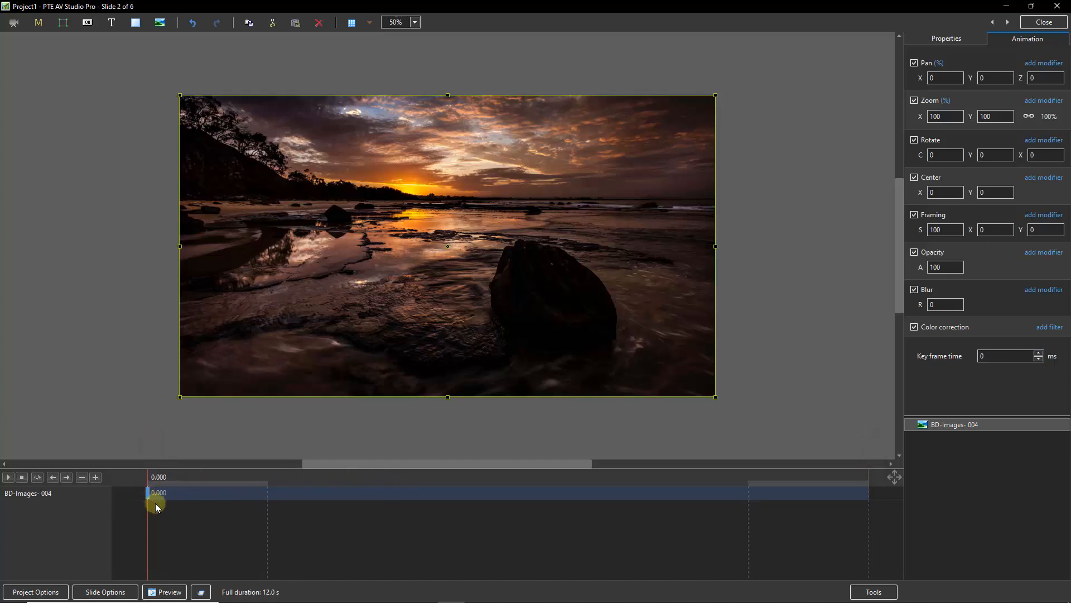
Create a second key frame for BD-Images-004 and move it to 12000 ms at the end of the slide.
right_click(188, 492)
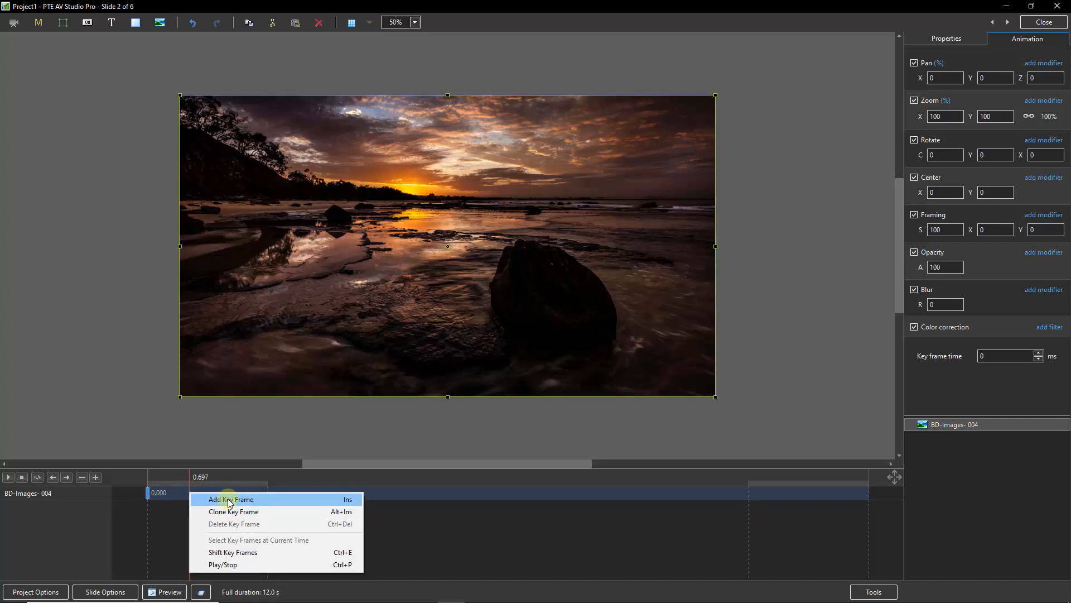
click(228, 511)
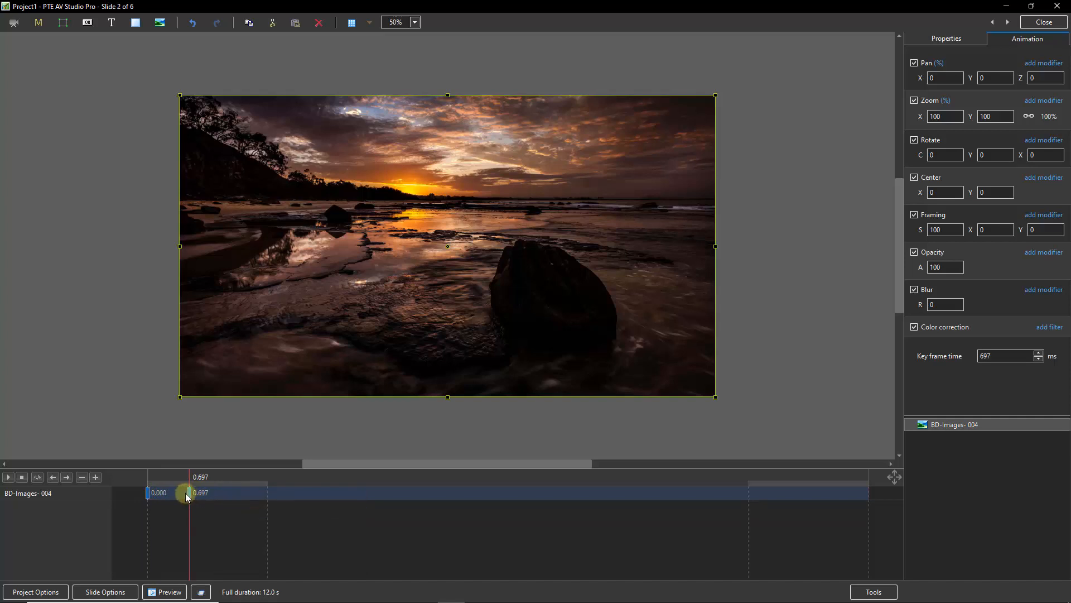
mouse_move(187, 495)
mouse_down()
mouse_move(612, 515)
mouse_move(867, 513)
mouse_up()
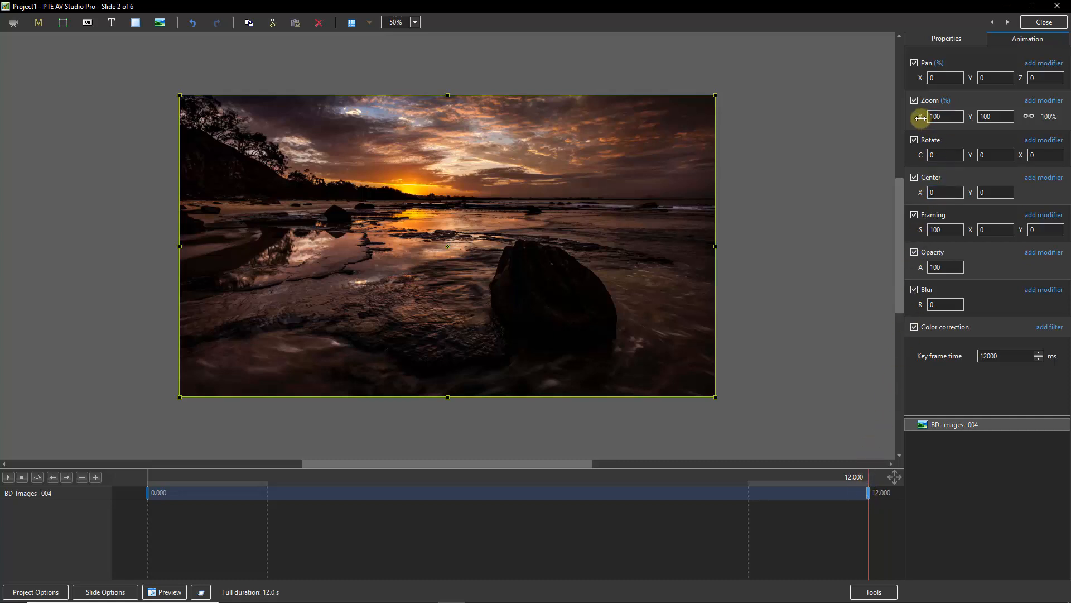
Increase the image's zoom to 139% at the 12000 ms key frame and scrub through the slide to check it.
drag(921, 117, 943, 116)
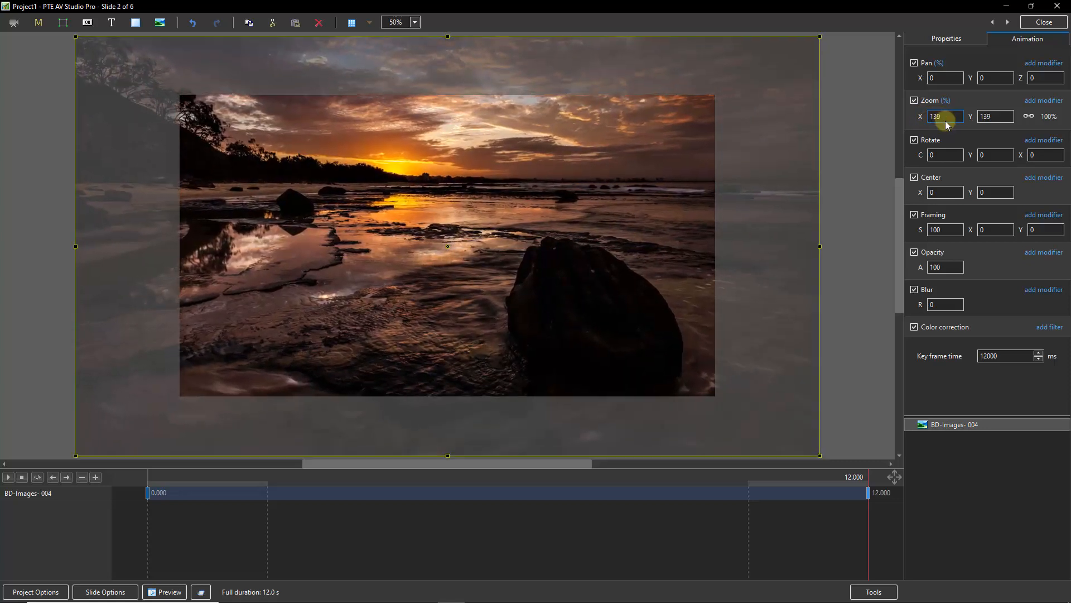
click(428, 414)
drag(146, 512, 879, 514)
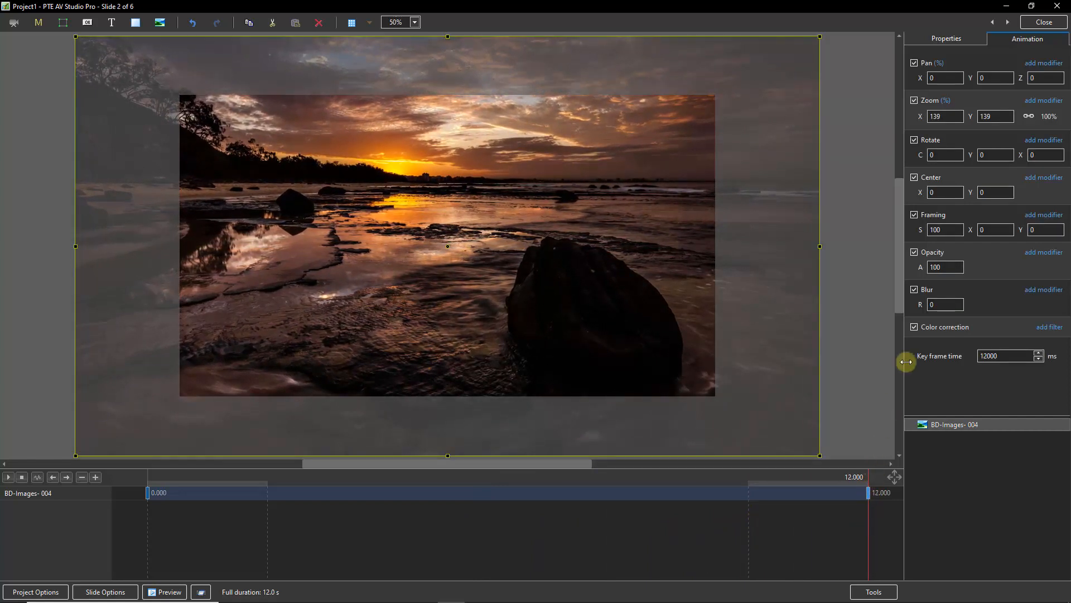
Reset the end key frame's zoom to 100%, set the first key frame's zoom to 143%, and check the animation.
click(929, 117)
text(100)
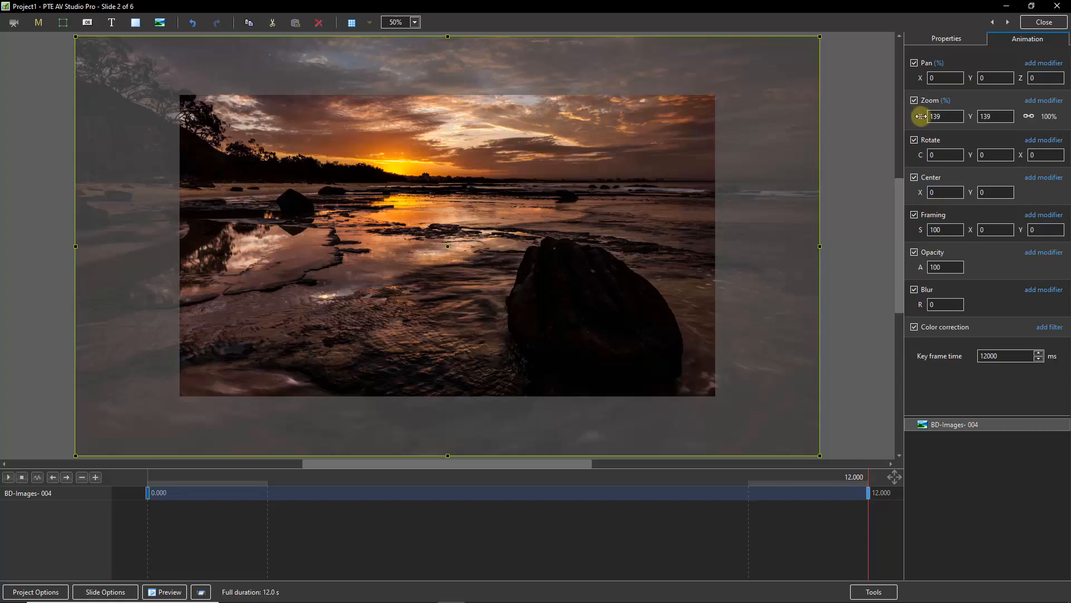
key(Return)
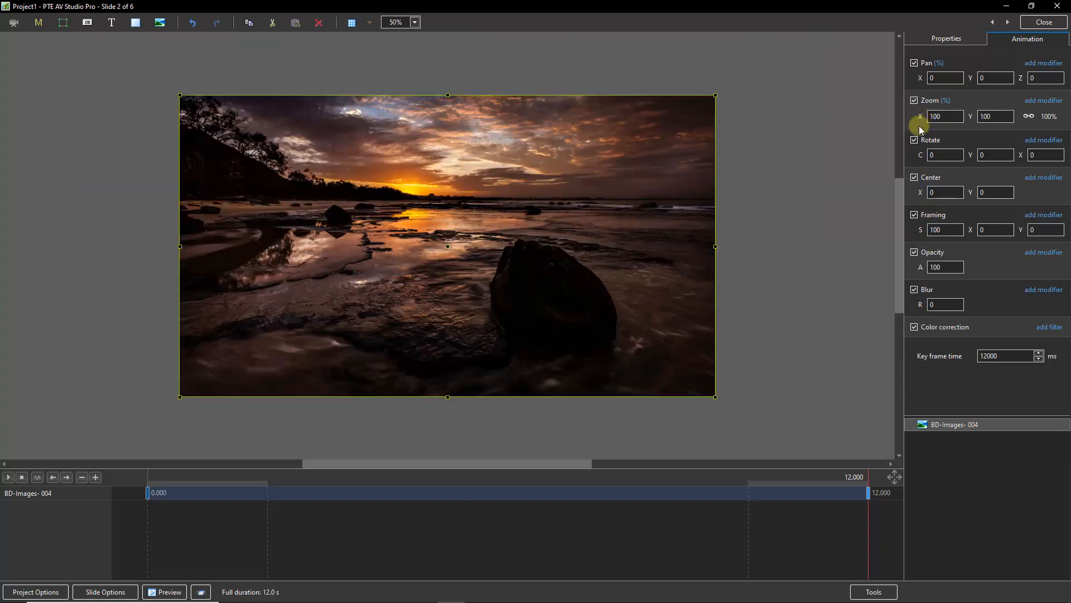
click(148, 494)
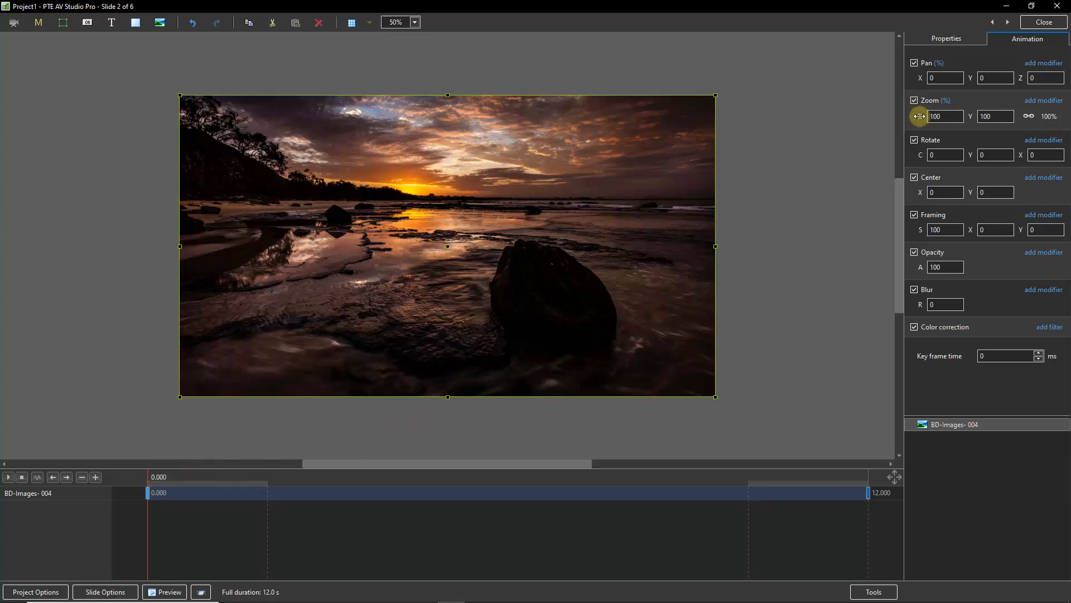
drag(919, 116, 947, 116)
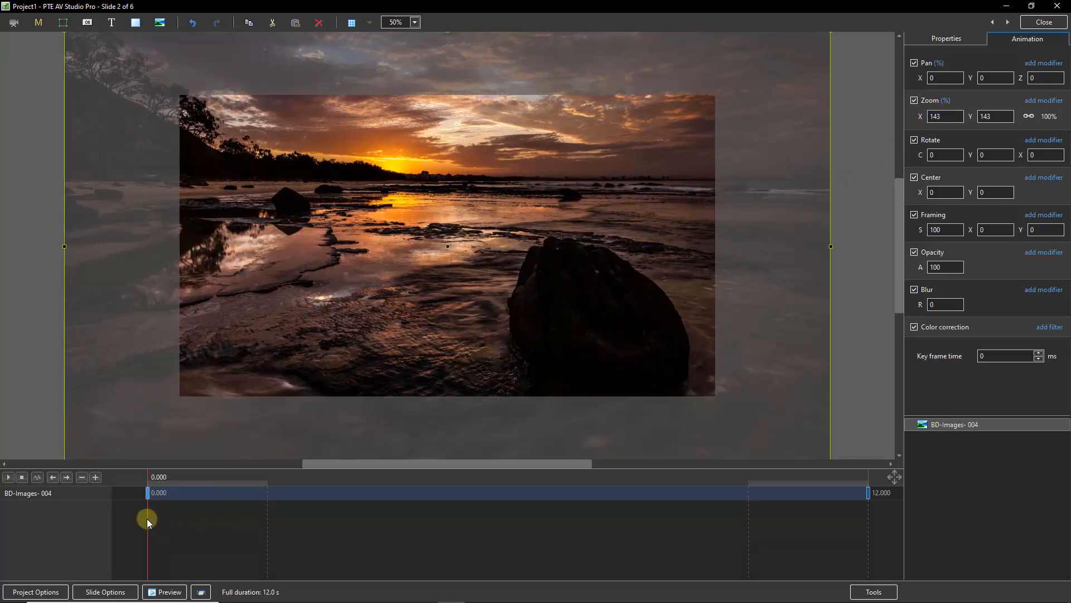
drag(147, 518, 859, 520)
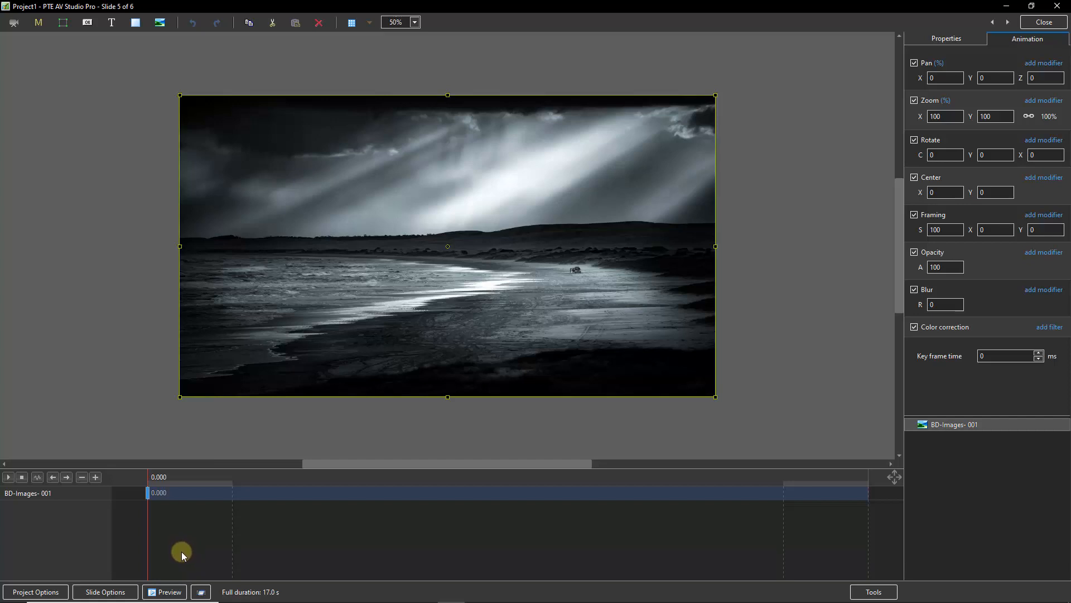
Add an independent text object to slide 5, with no image selected, reading "The Beach".
click(89, 243)
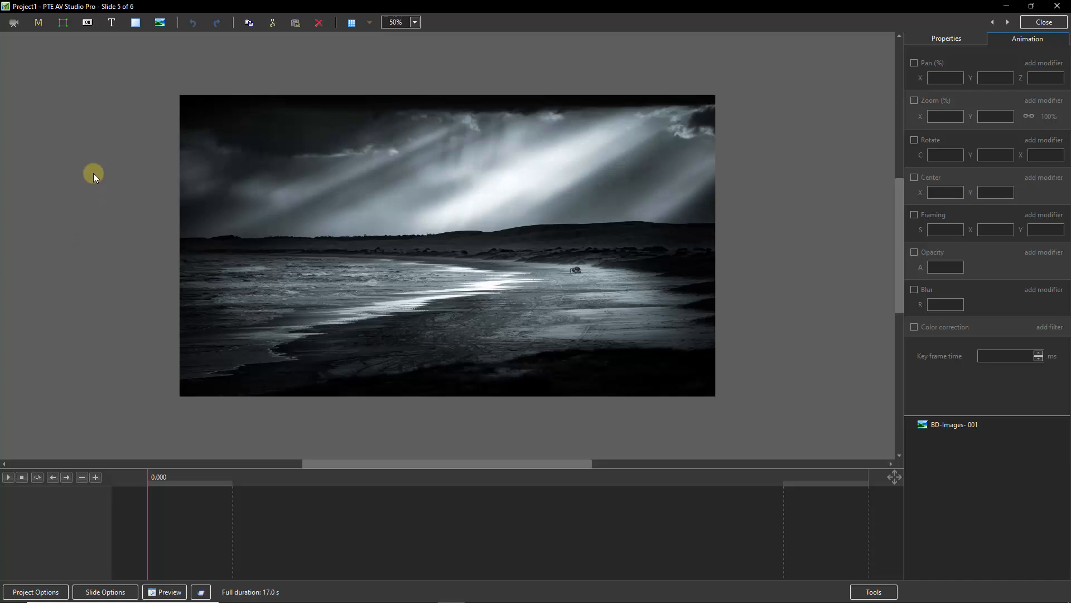
click(112, 23)
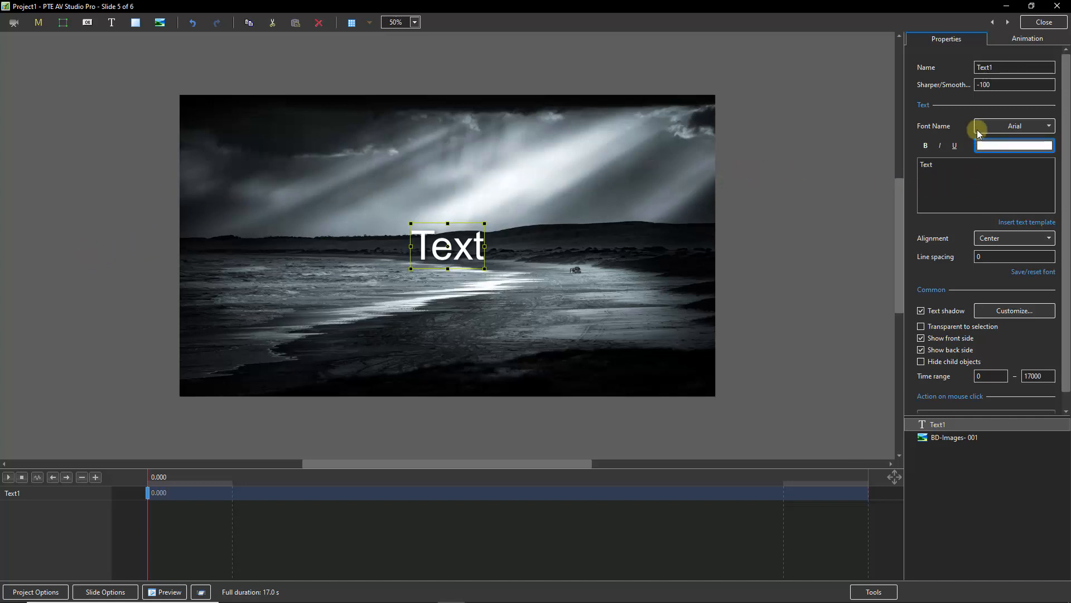
click(1025, 40)
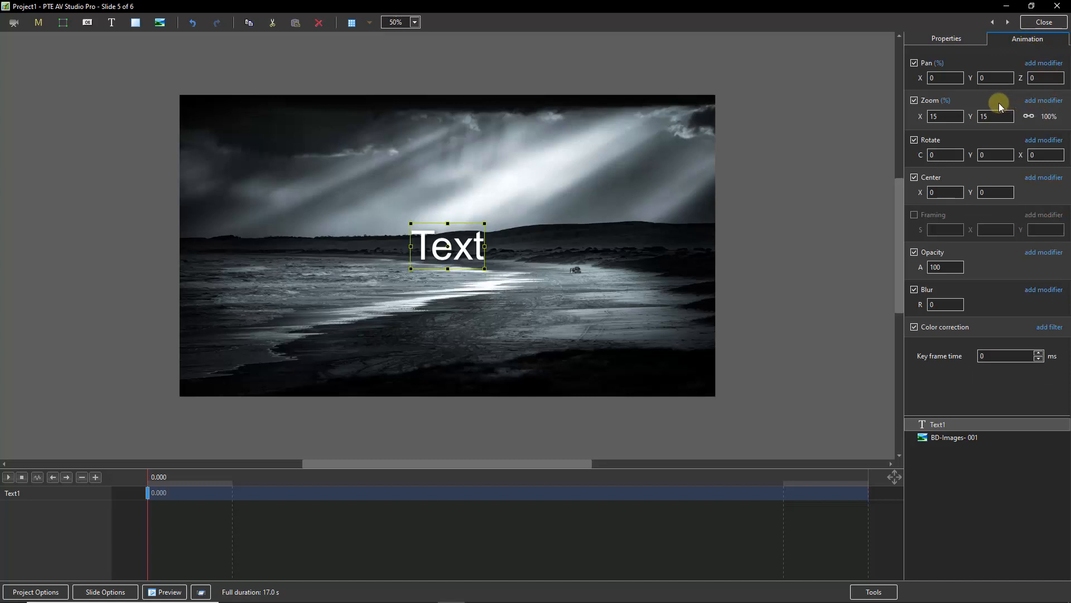
click(949, 40)
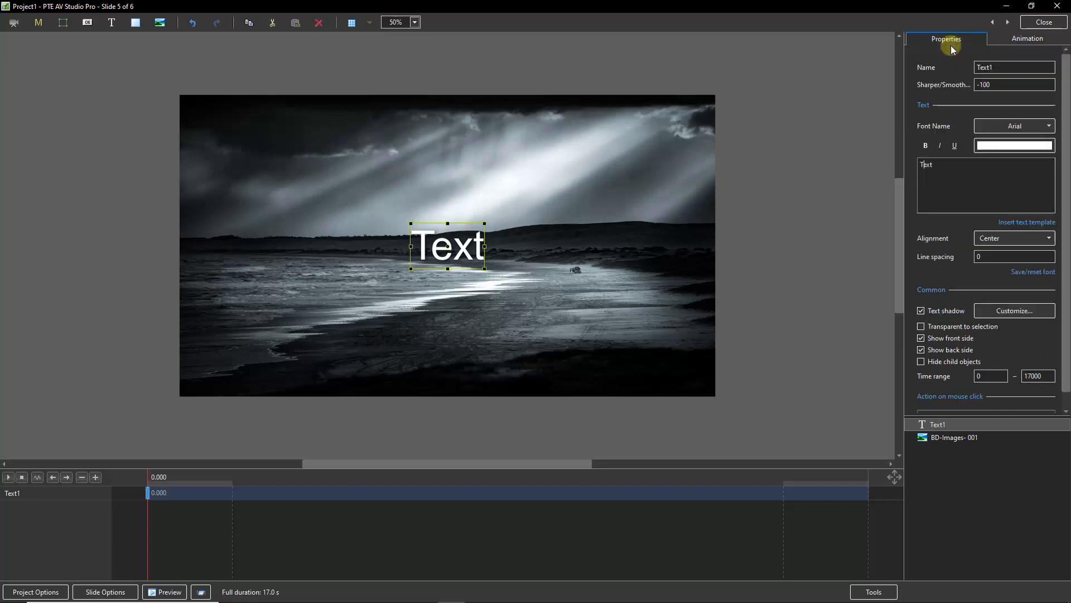
double_click(930, 163)
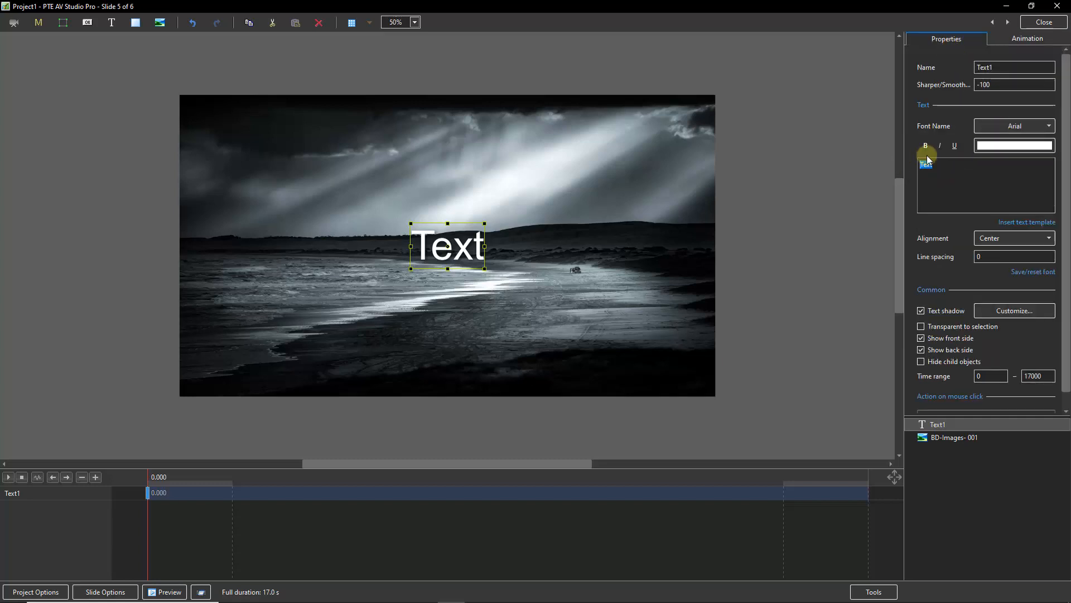
text(The B)
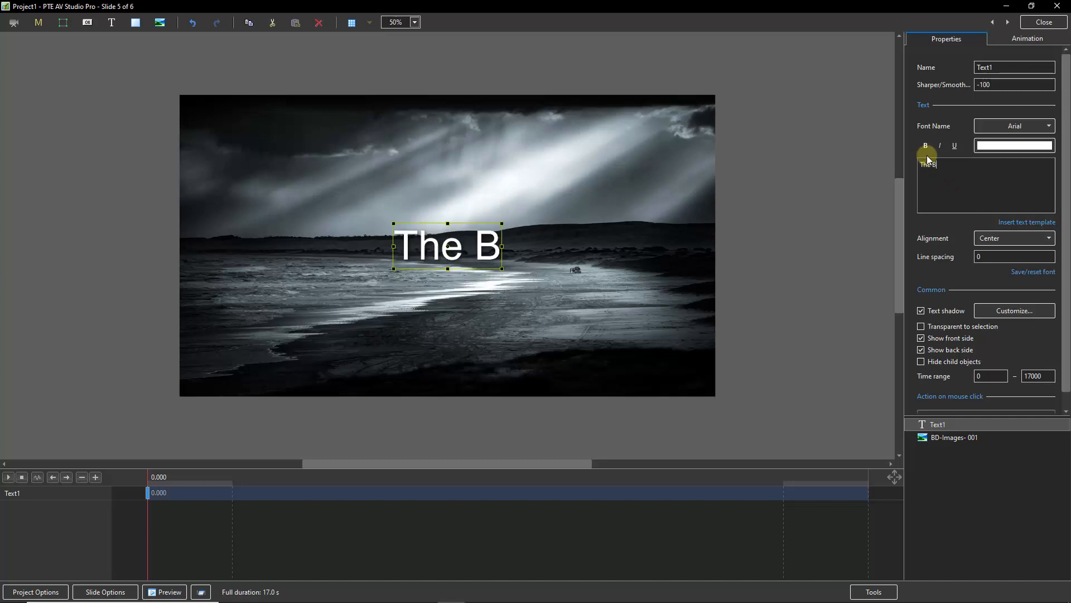
text(each)
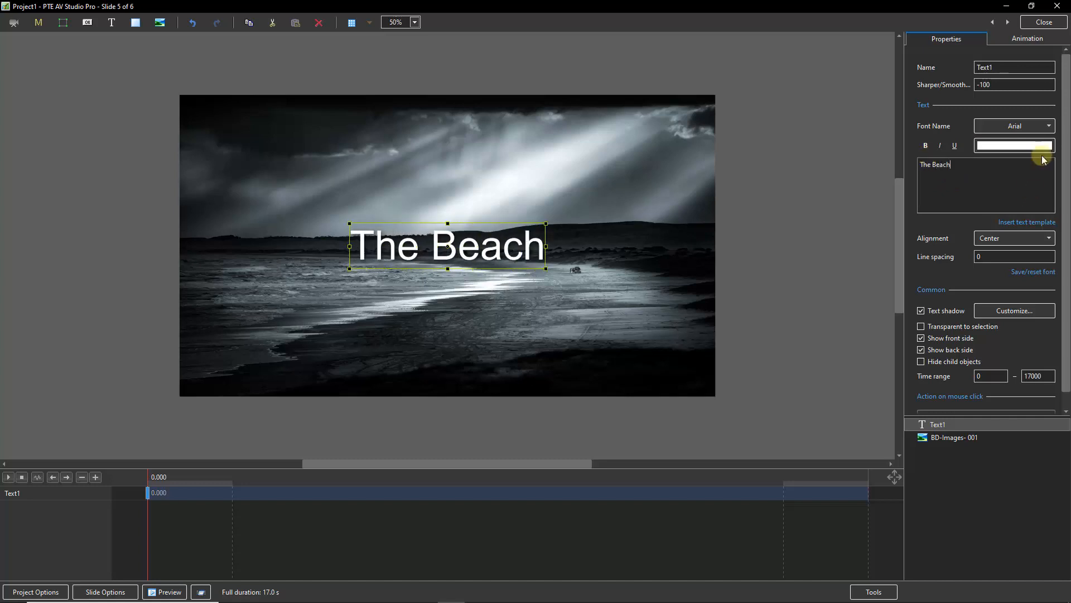
Change the color of "The Beach" text to black.
click(1018, 147)
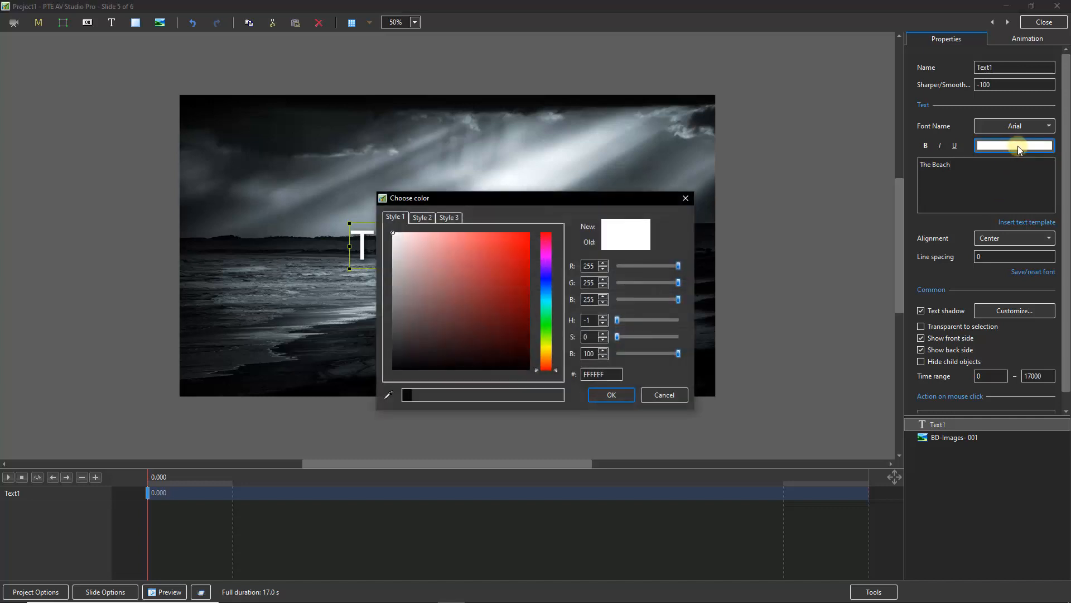
click(406, 395)
click(611, 394)
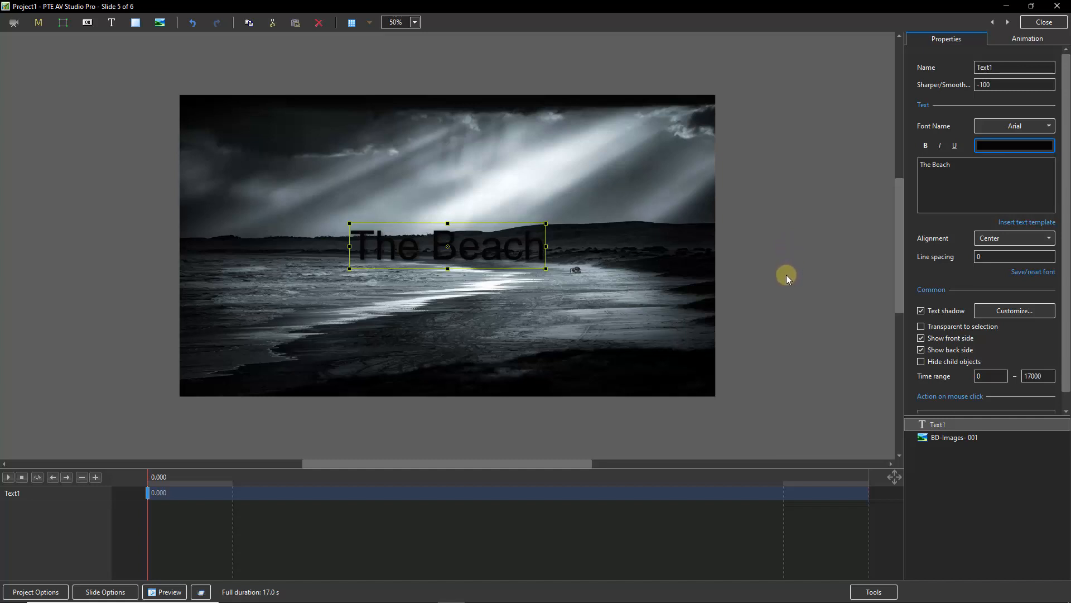
Move "The Beach" text into the bright sky at pan about X 36.7, Y -47.8, and set its zoom to 14%.
click(1017, 40)
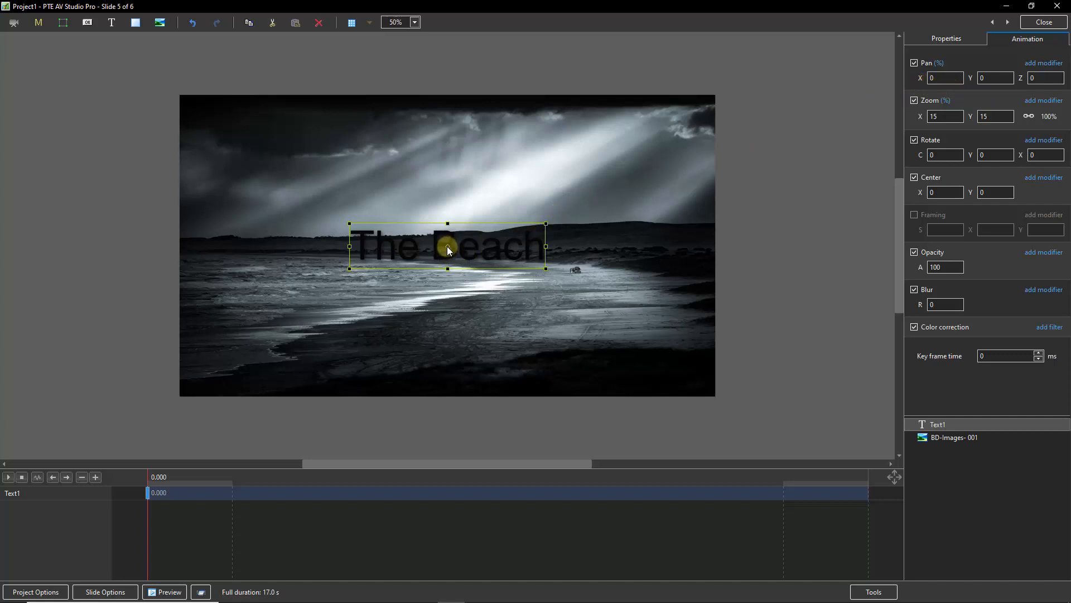
drag(448, 246, 546, 186)
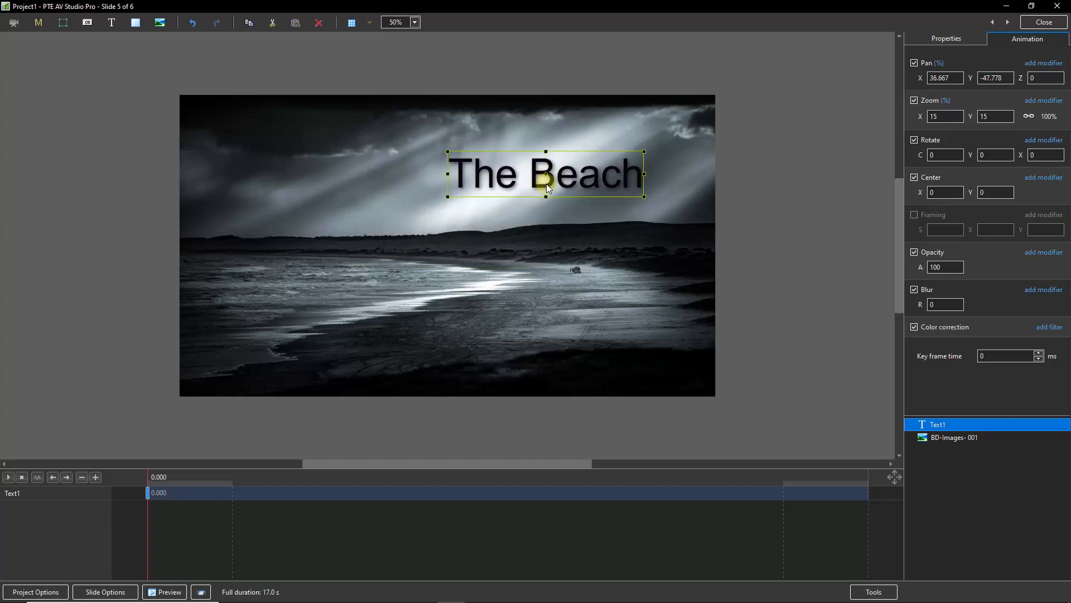
click(934, 117)
double_click(946, 117)
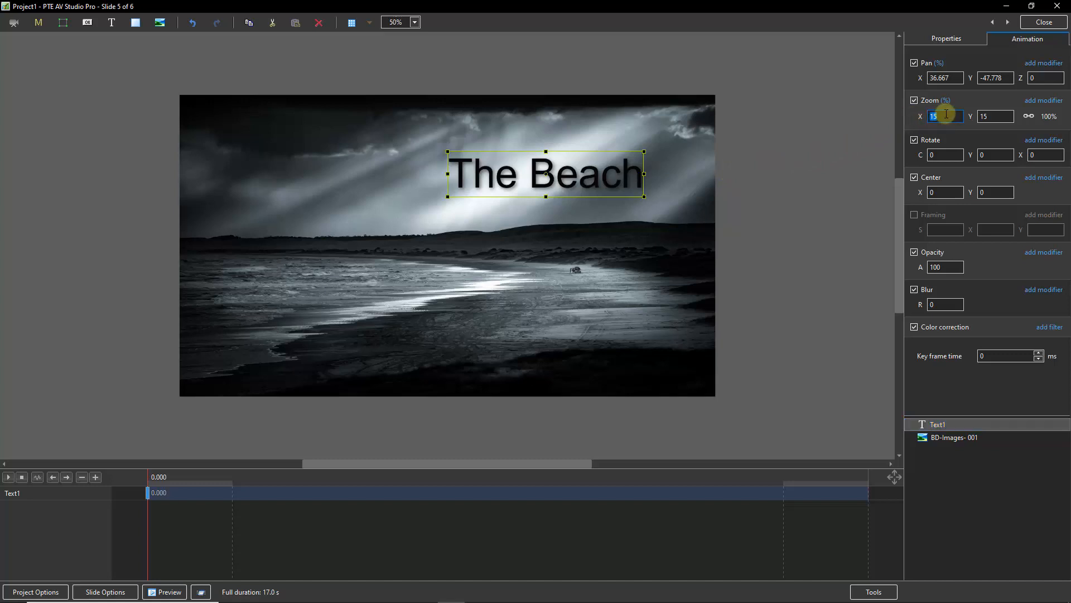
text(14)
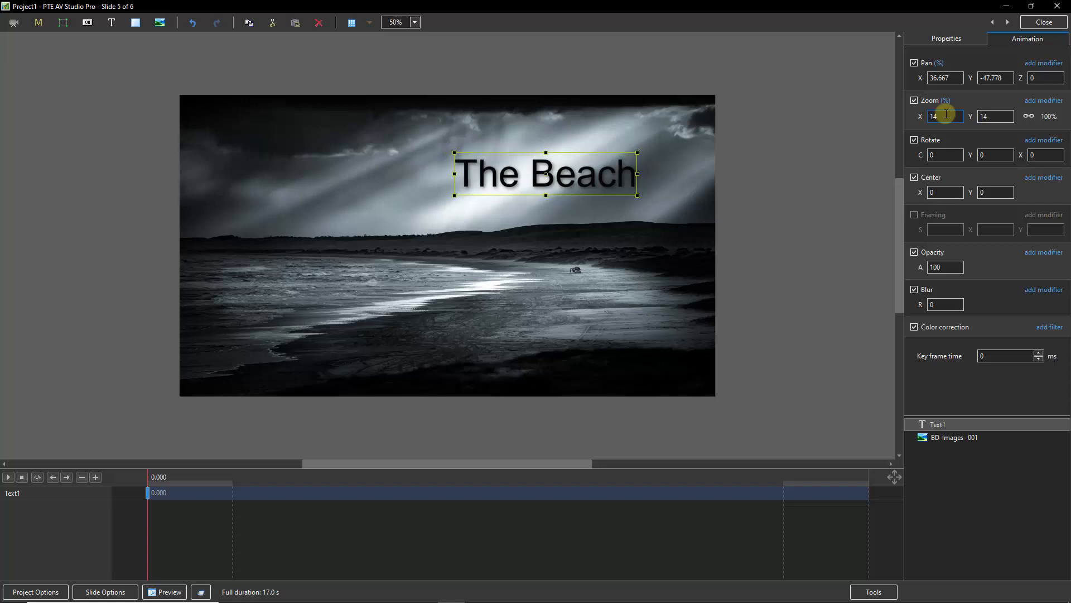
Try smaller and larger zoom values on "The Beach" text and settle on a zoom of 9%.
key(Down)
key(Down)
key(Down)
key(Down)
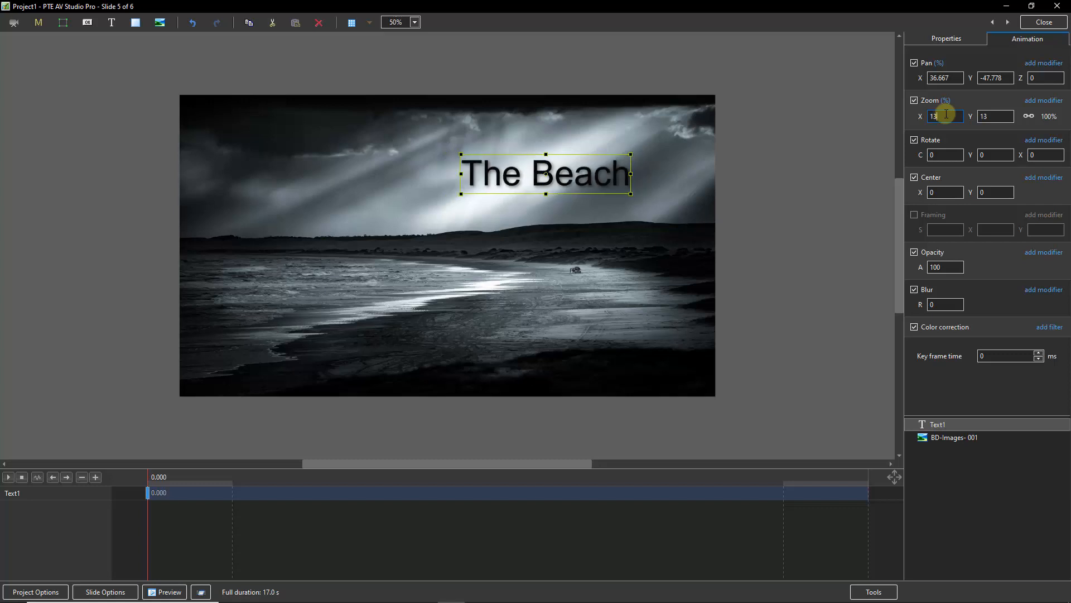
key(Down)
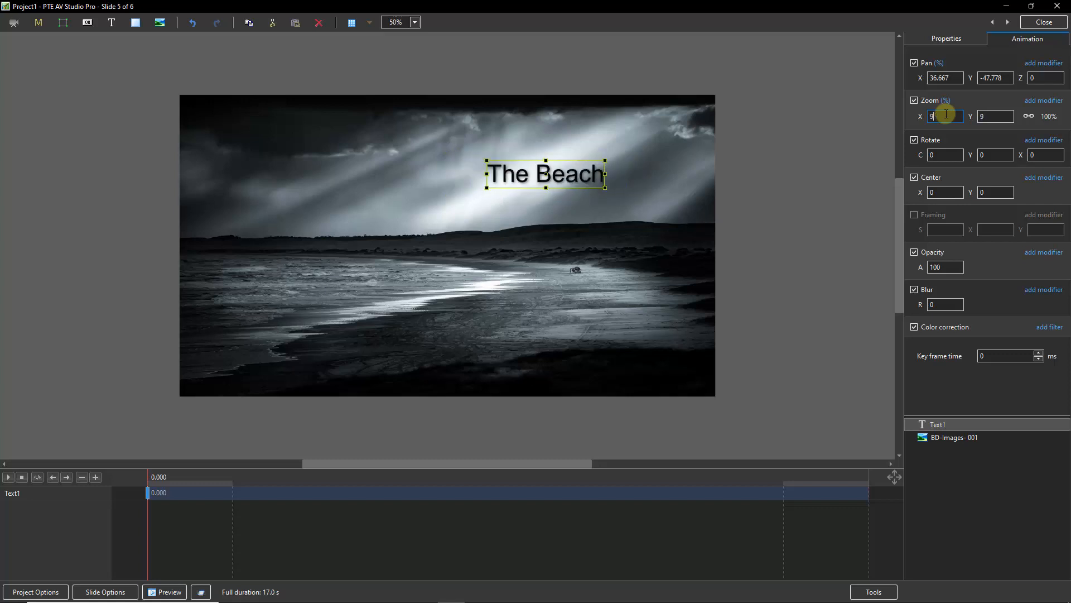
key(Up)
key(Up)
key(Up)
key(Up)
key(Up)
key(Up)
key(Up)
key(Up)
key(Up)
key(Up)
key(Up)
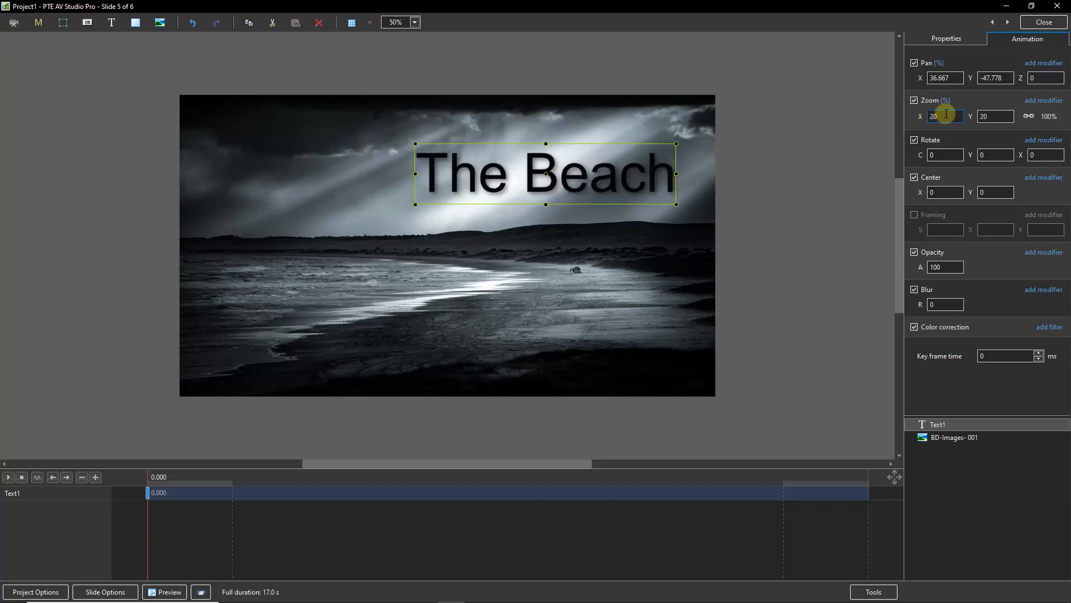
key(Down)
key(Down)
key(Down)
key(Down)
key(Down)
key(Down)
key(Down)
key(Down)
key(Down)
key(Down)
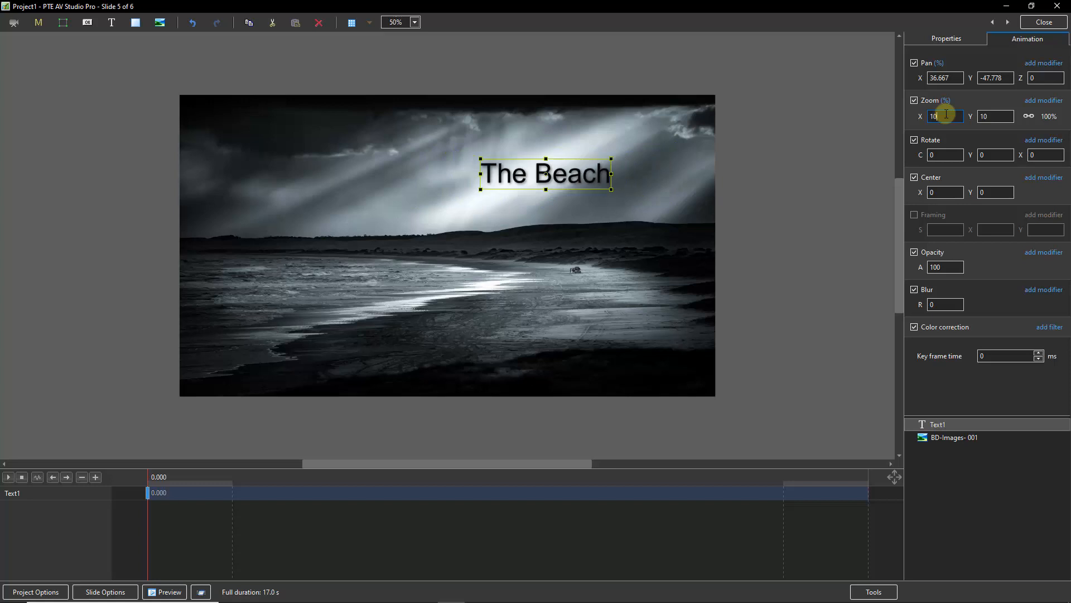
key(Down)
key(Down)
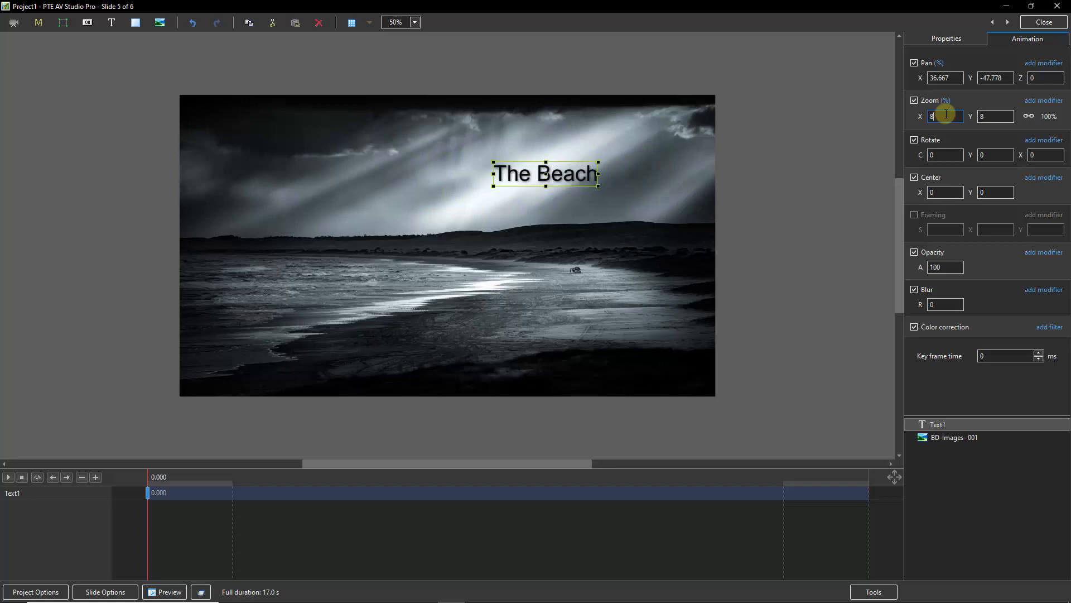
key(Up)
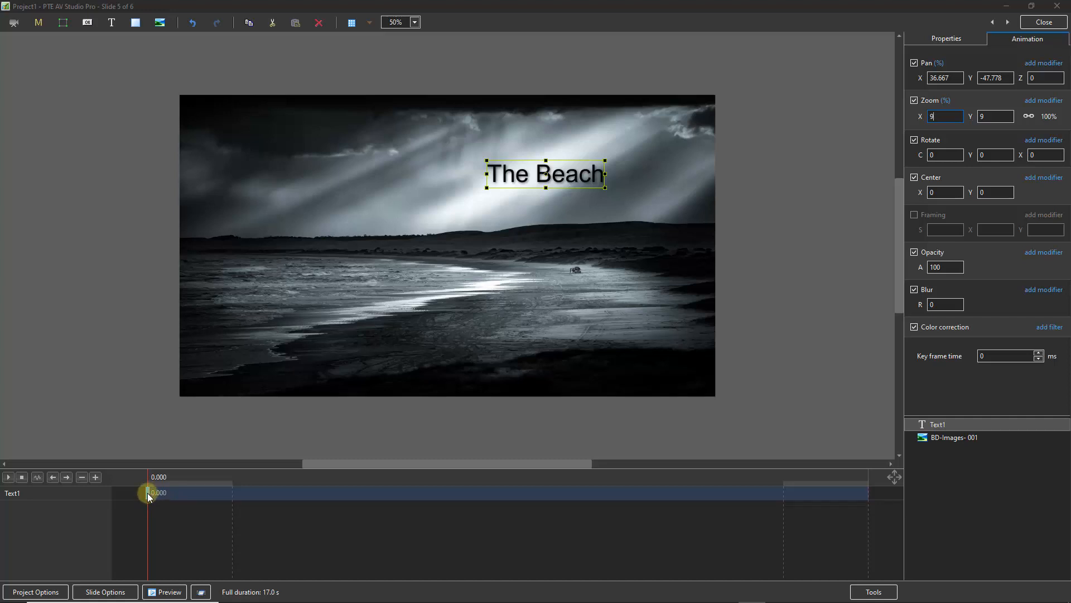
Set the time of the text's first key frame to 2500 ms.
click(149, 495)
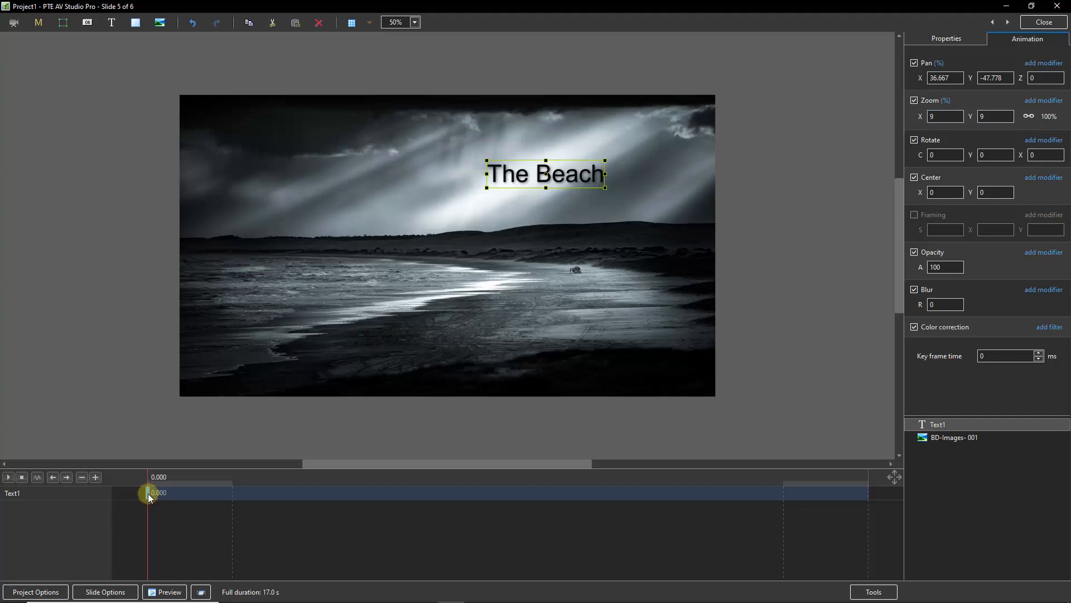
click(202, 495)
click(987, 354)
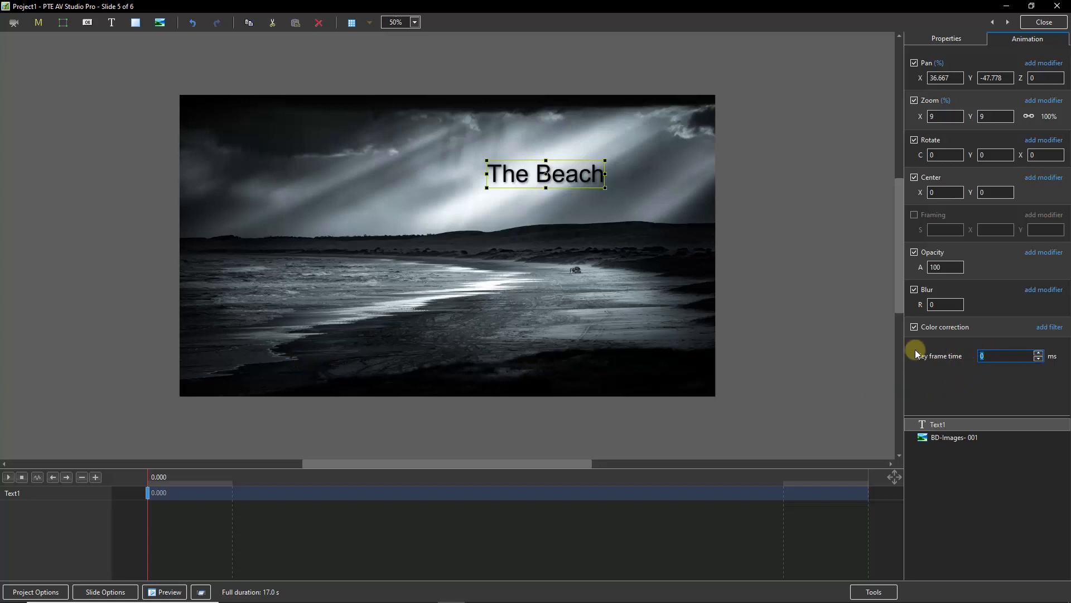
text(2500)
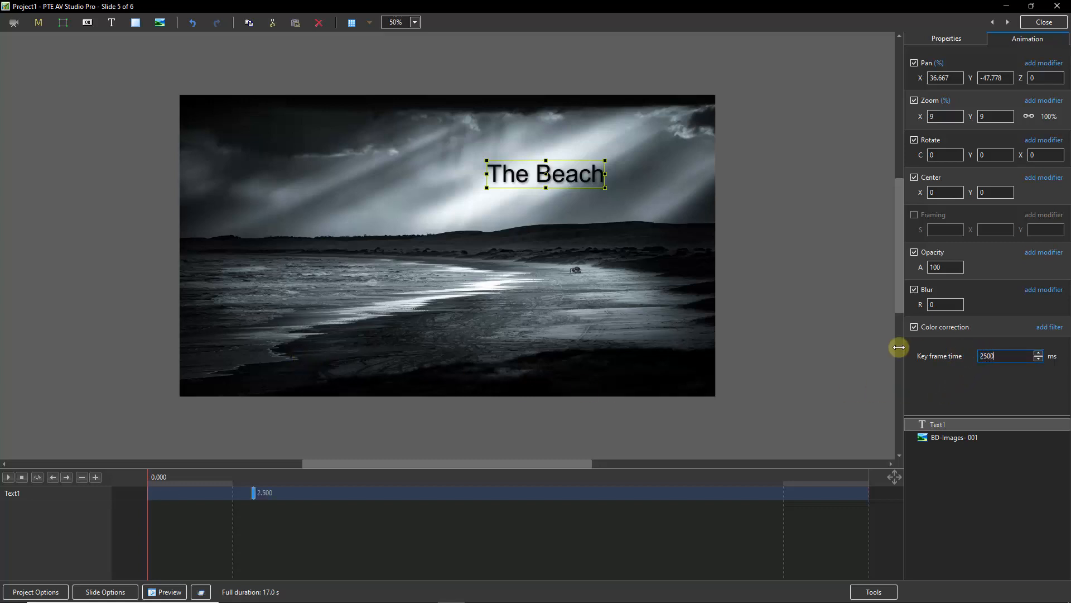
Clone the text's 2.5-second key frame and set the clone's time to 3500 ms.
right_click(253, 491)
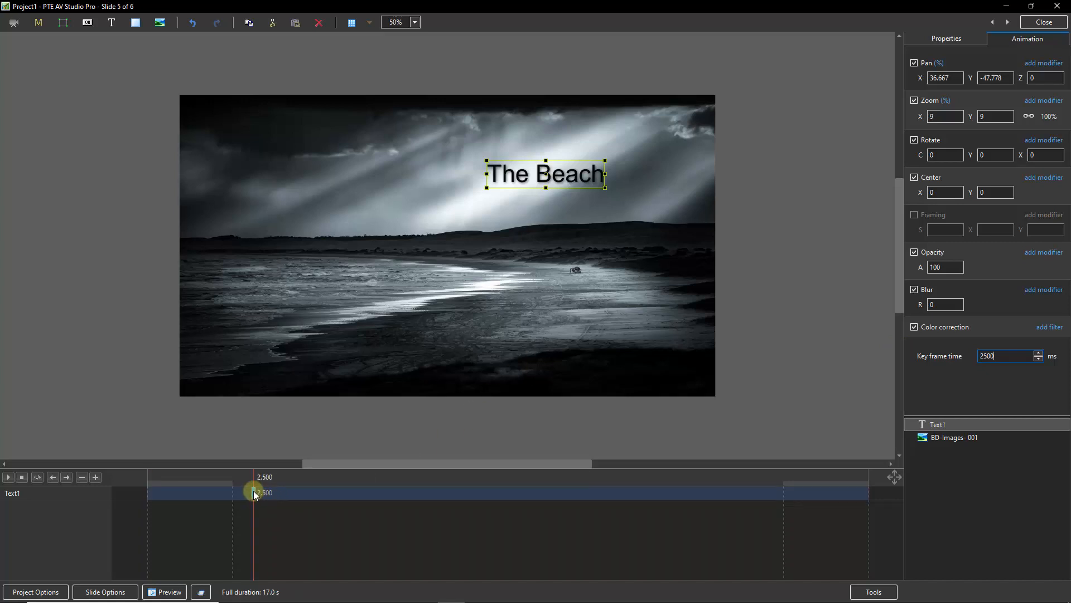
click(289, 510)
drag(1003, 351, 953, 357)
text(3500)
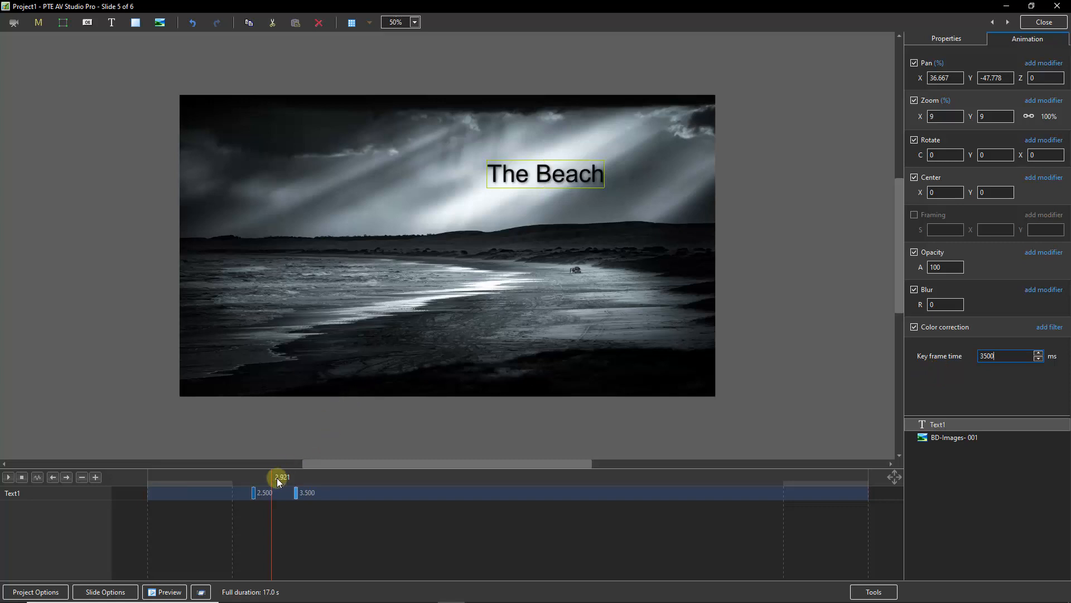
Set the text's opacity to 0 at the 2.5-second key frame so it fades in.
click(253, 492)
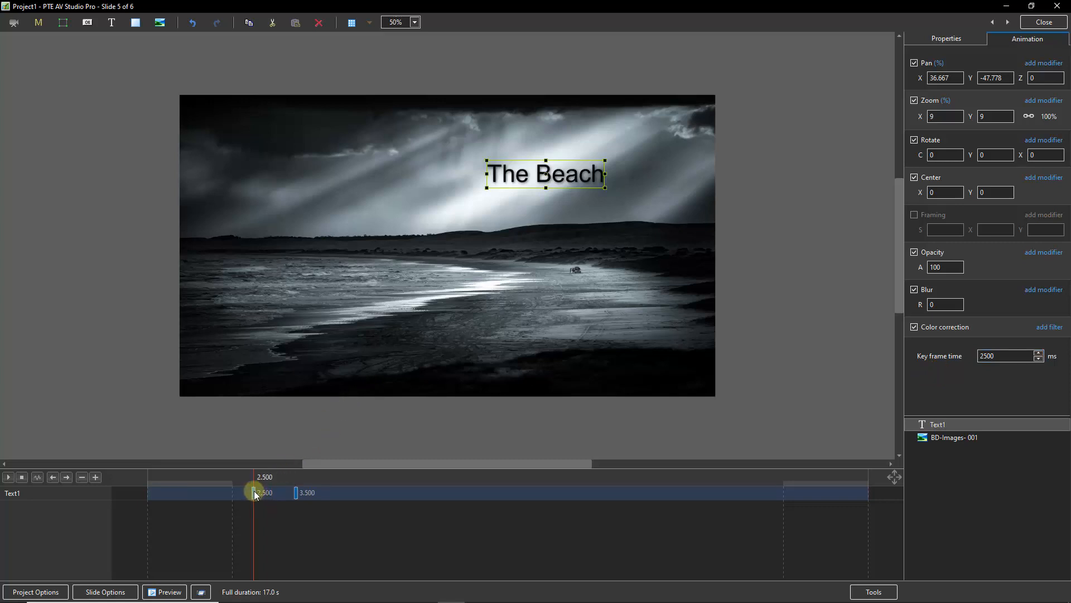
click(296, 492)
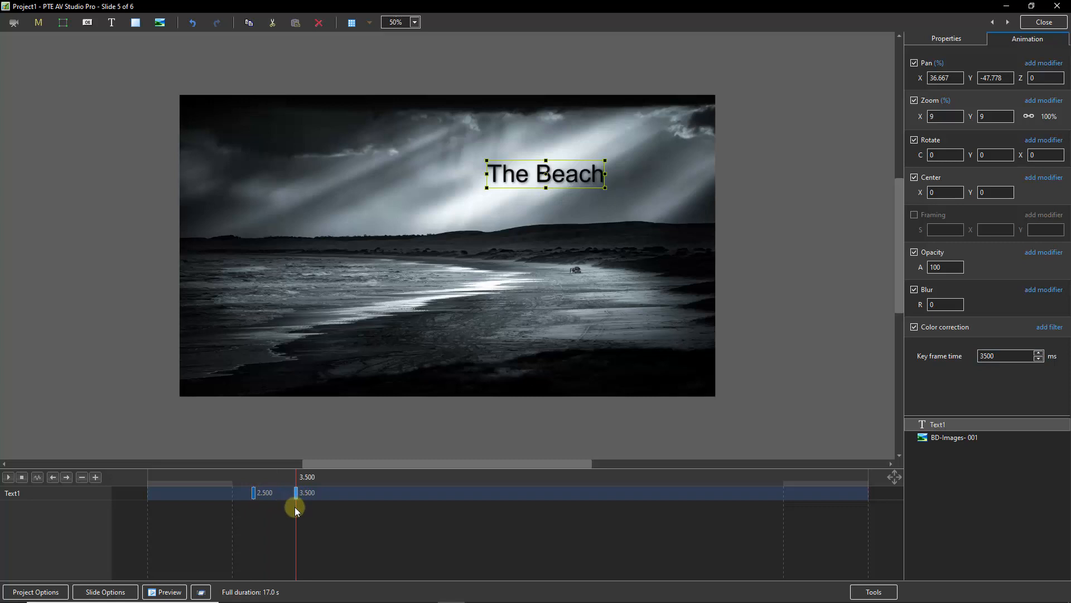
click(253, 491)
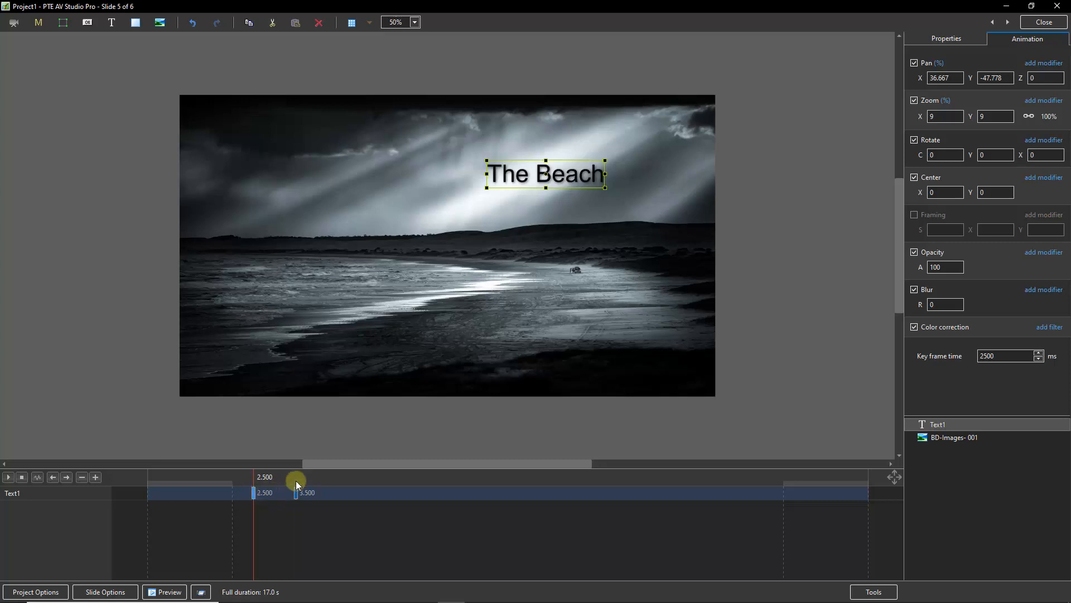
double_click(930, 268)
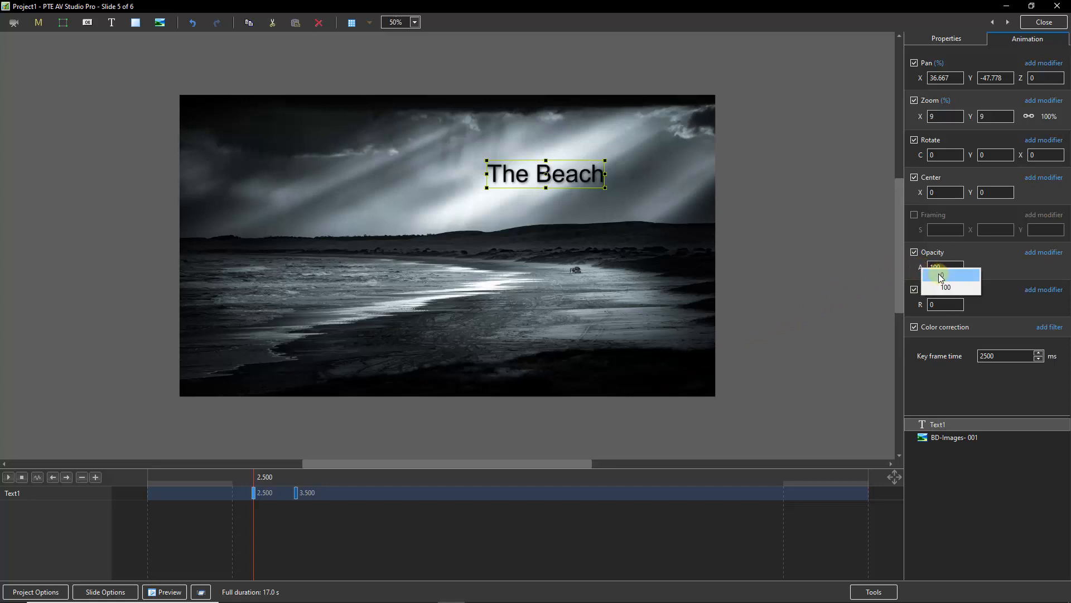
text(0)
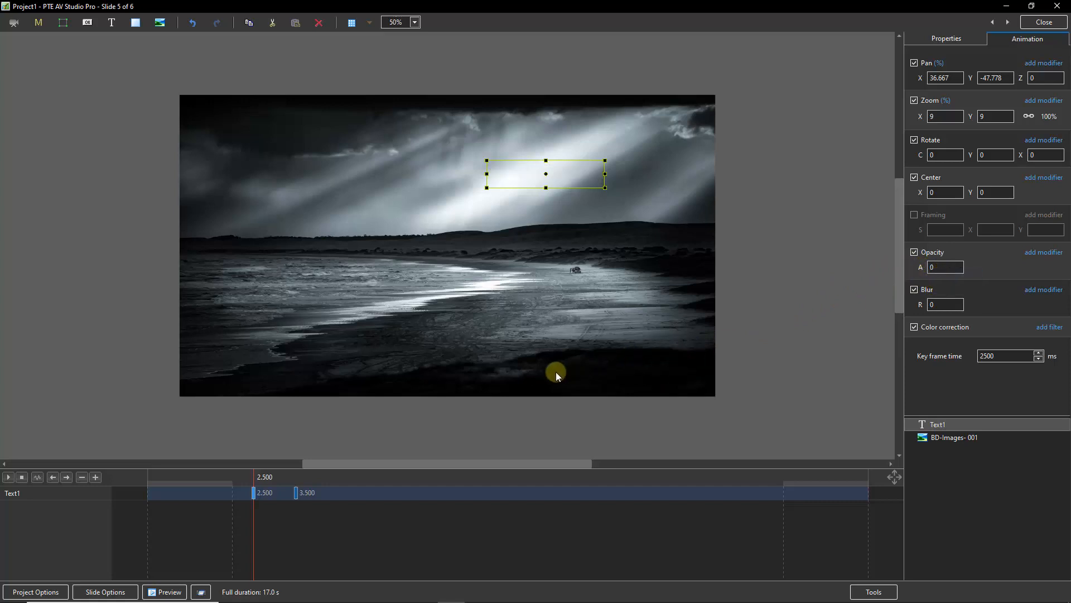
Clone the text's 3.5-second key frame and set the clone's time to 13500 ms.
click(294, 492)
click(297, 494)
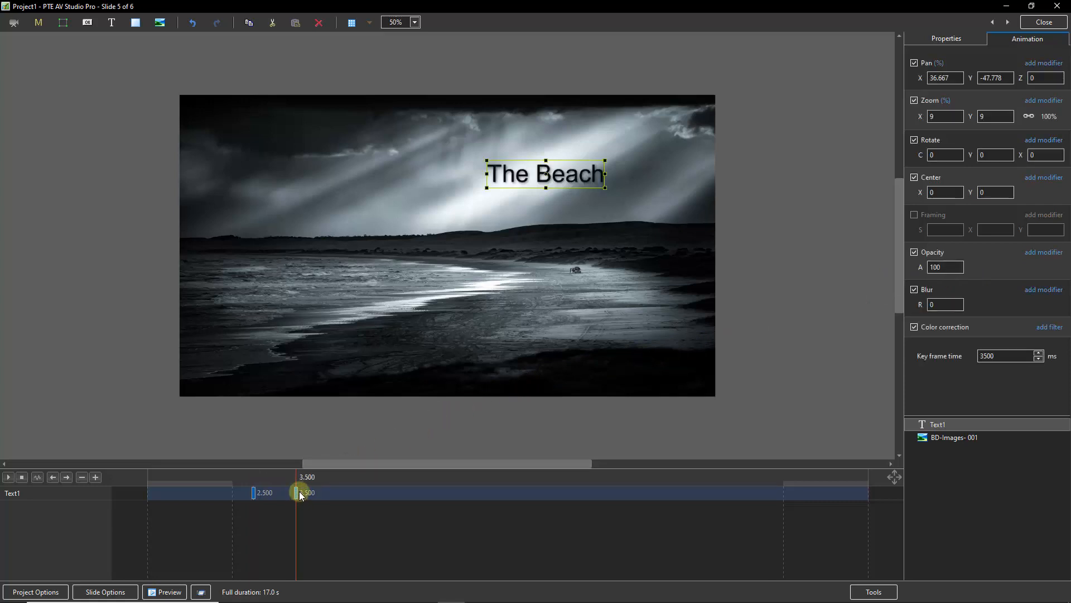
right_click(298, 494)
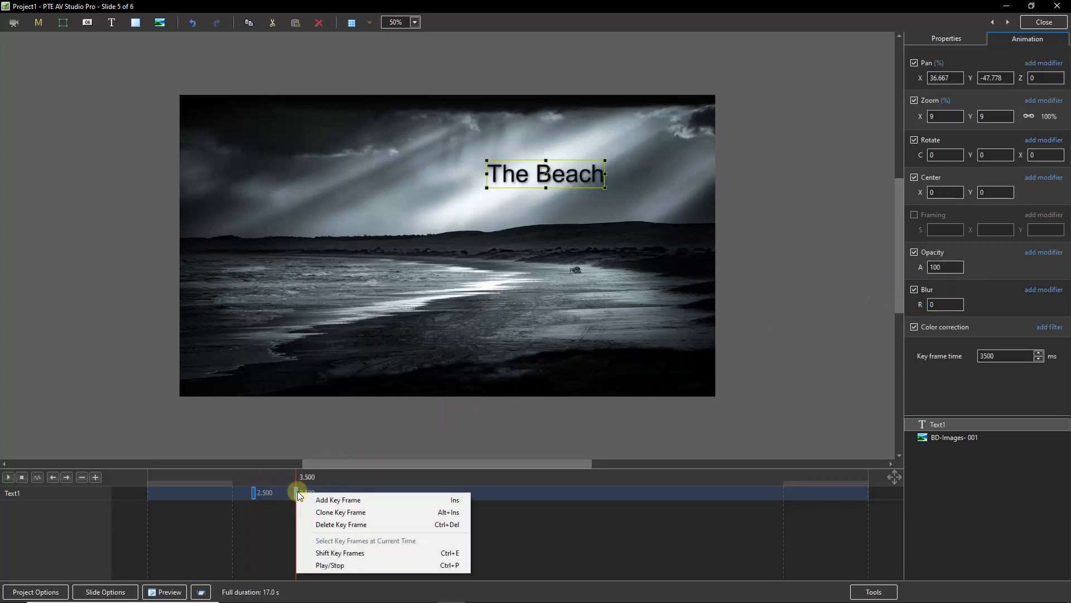
click(319, 512)
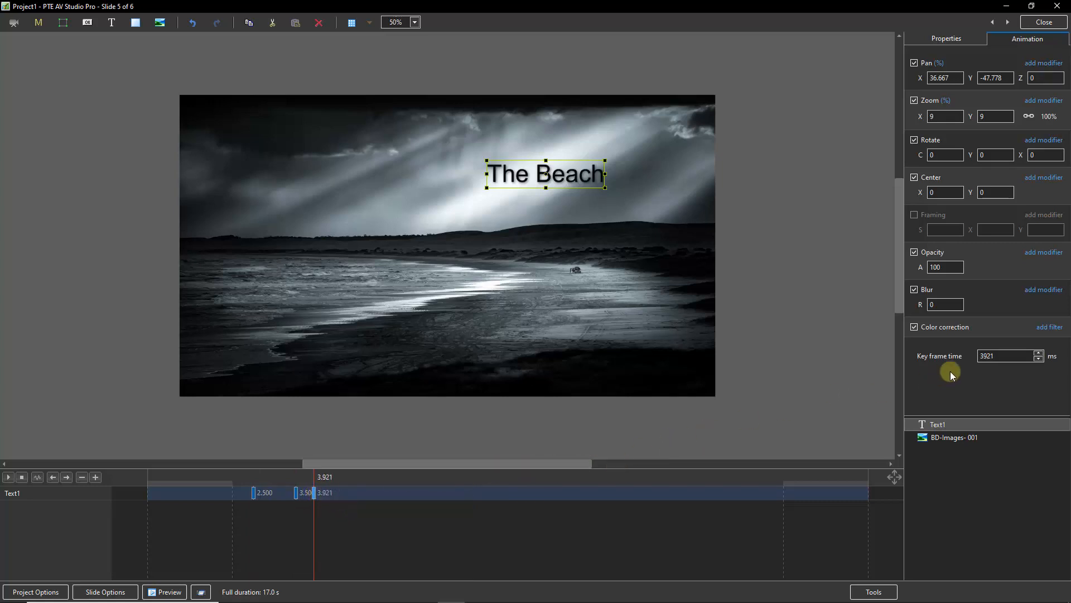
drag(1030, 356, 961, 357)
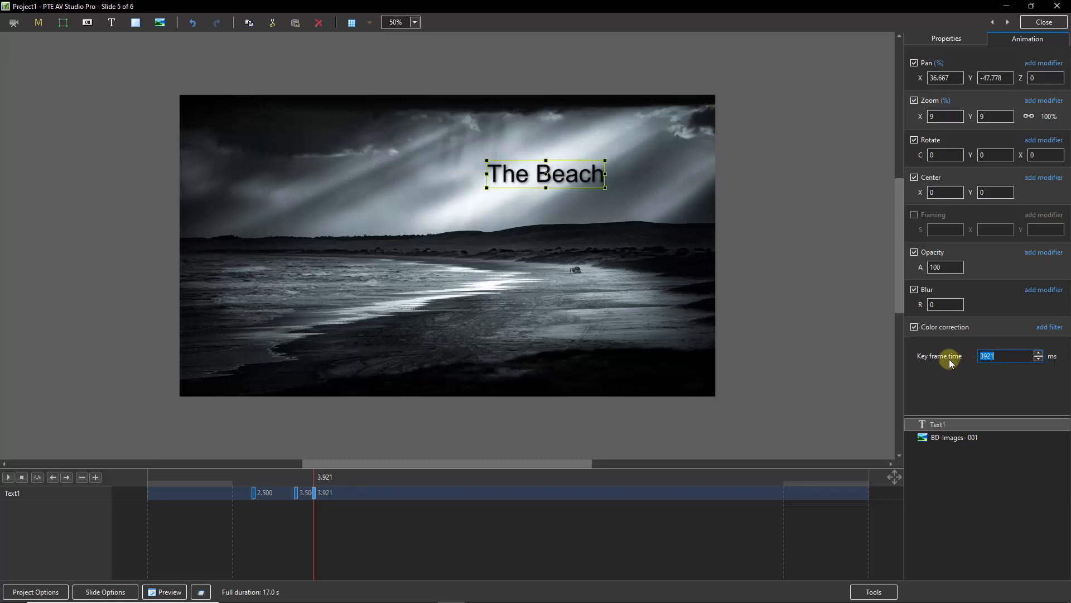
text(13500)
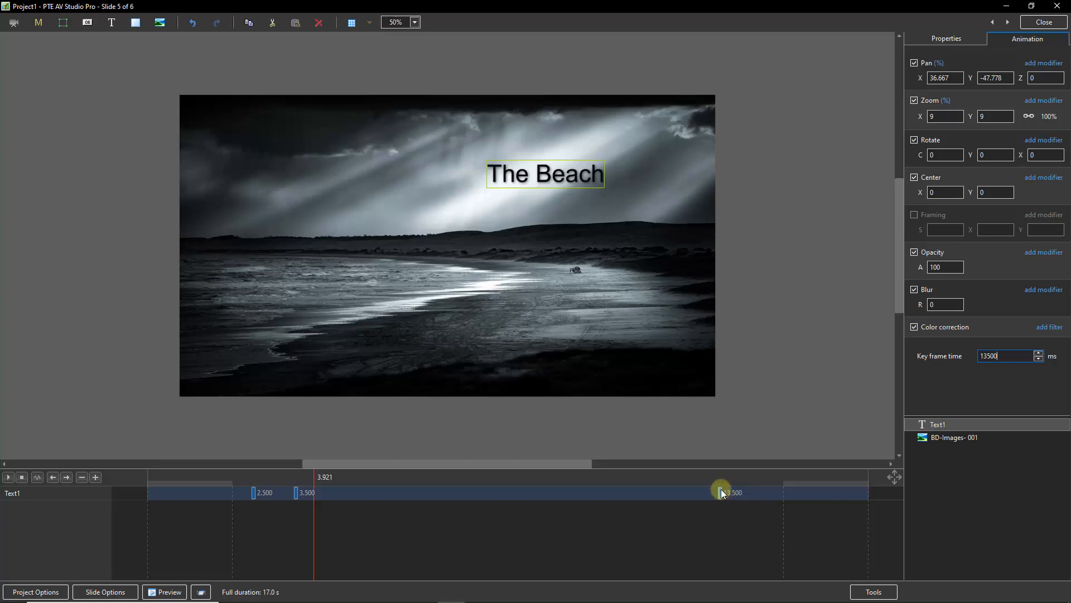
Clone the text's 13.5-second key frame and set the clone's time to 14500 ms.
click(929, 270)
right_click(721, 493)
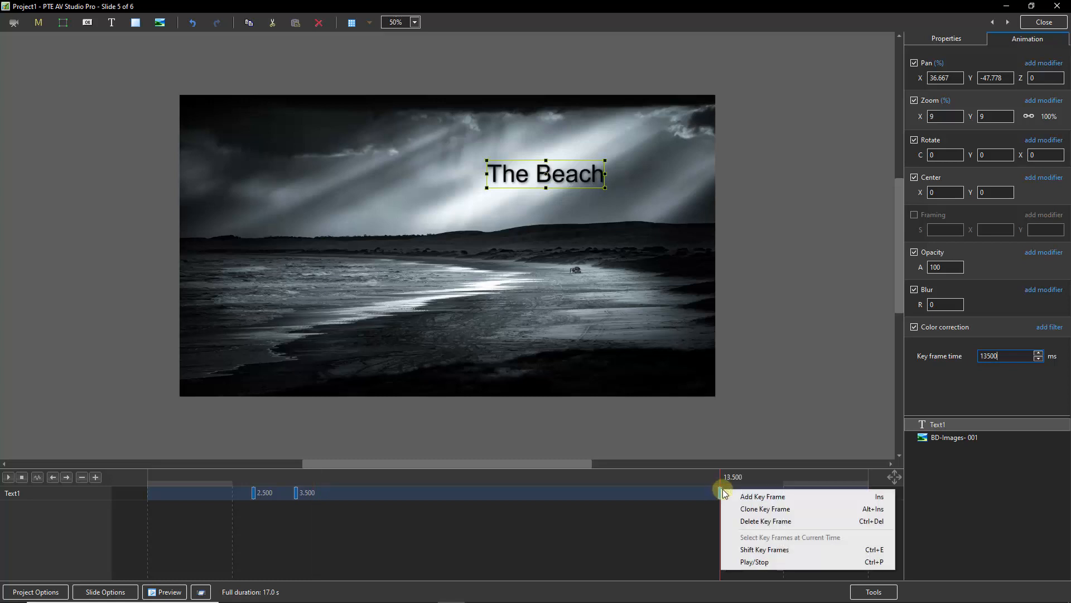
click(750, 509)
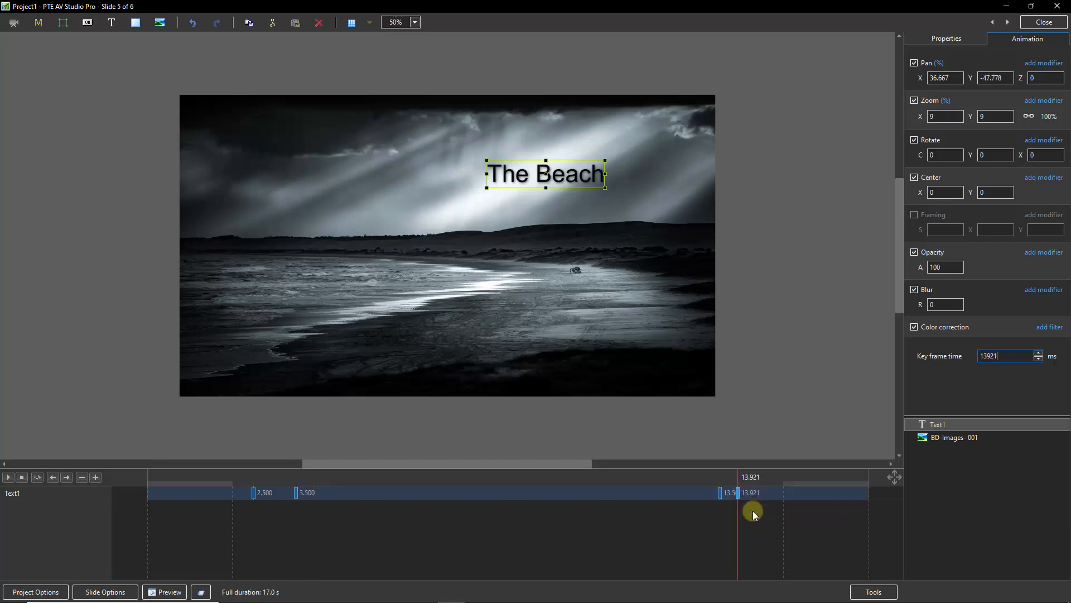
drag(1003, 350, 946, 359)
text(1)
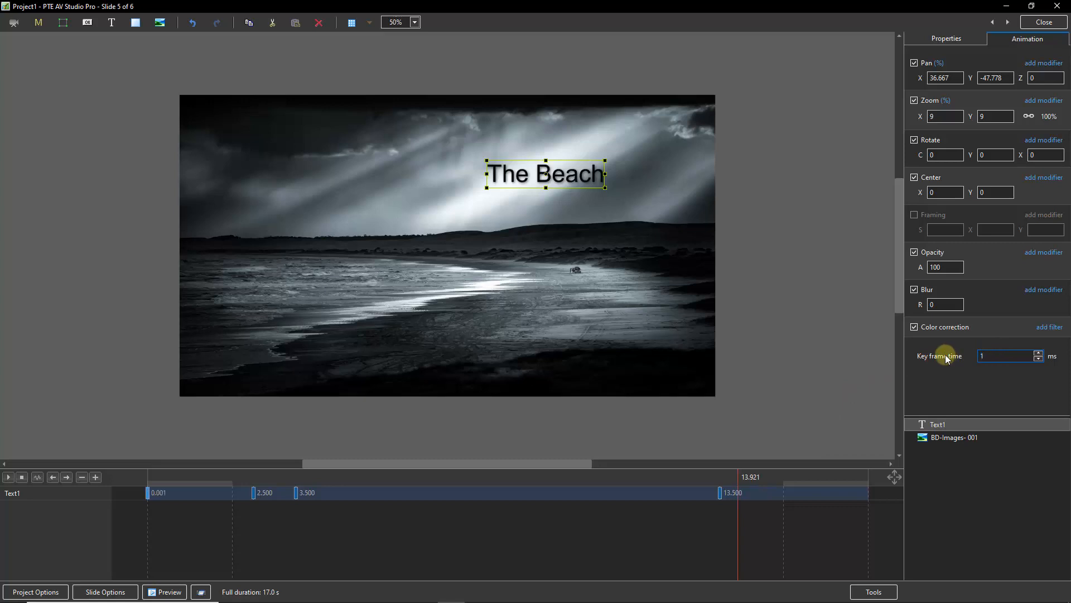
text(4500)
Set the text's opacity to 0 at the 14.5-second key frame and play the animation from the start.
click(767, 492)
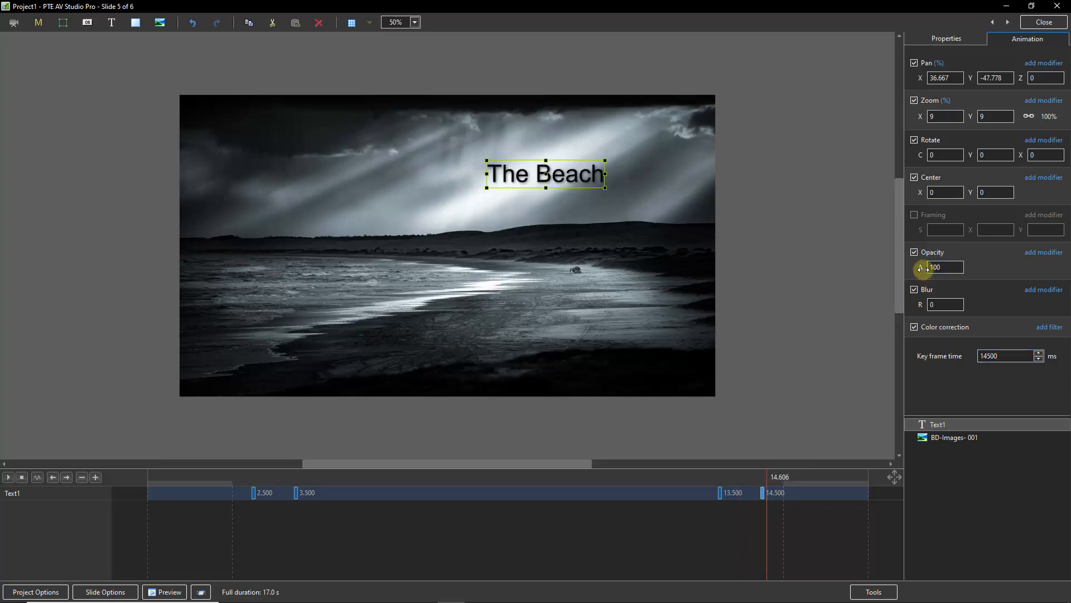
double_click(943, 267)
text(0)
click(941, 280)
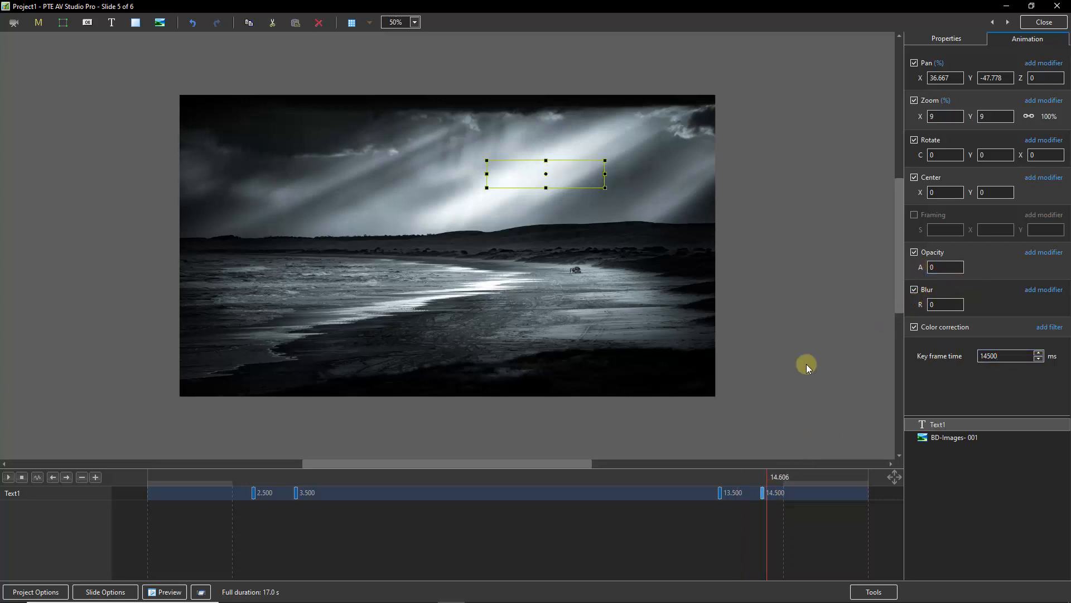
click(146, 519)
click(8, 477)
Select the two fade-in key frames together and move them to about 5.066 and 6.066 seconds.
click(253, 492)
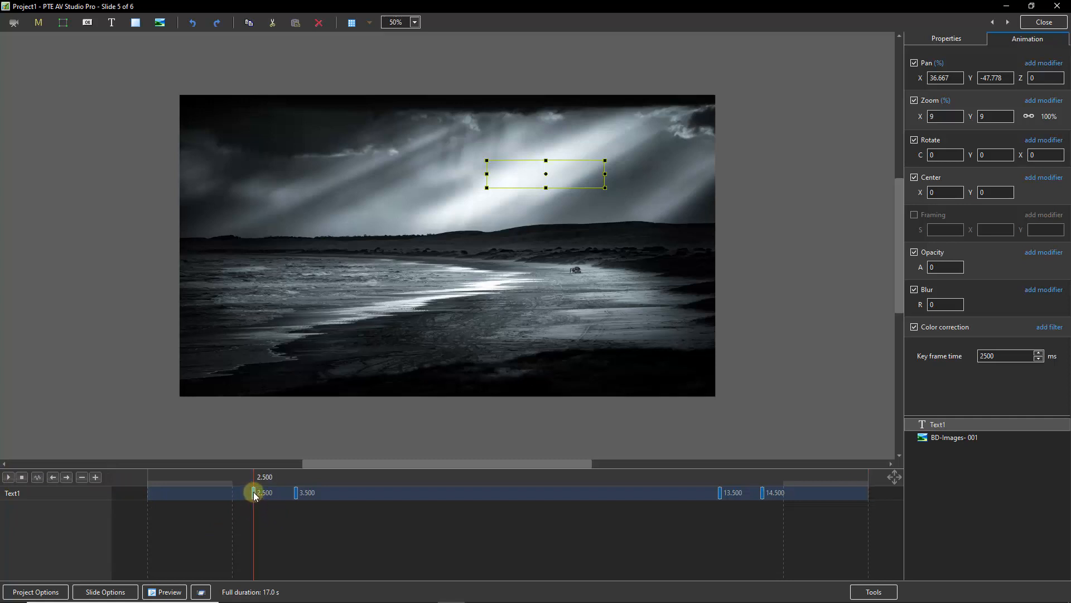
click(296, 492)
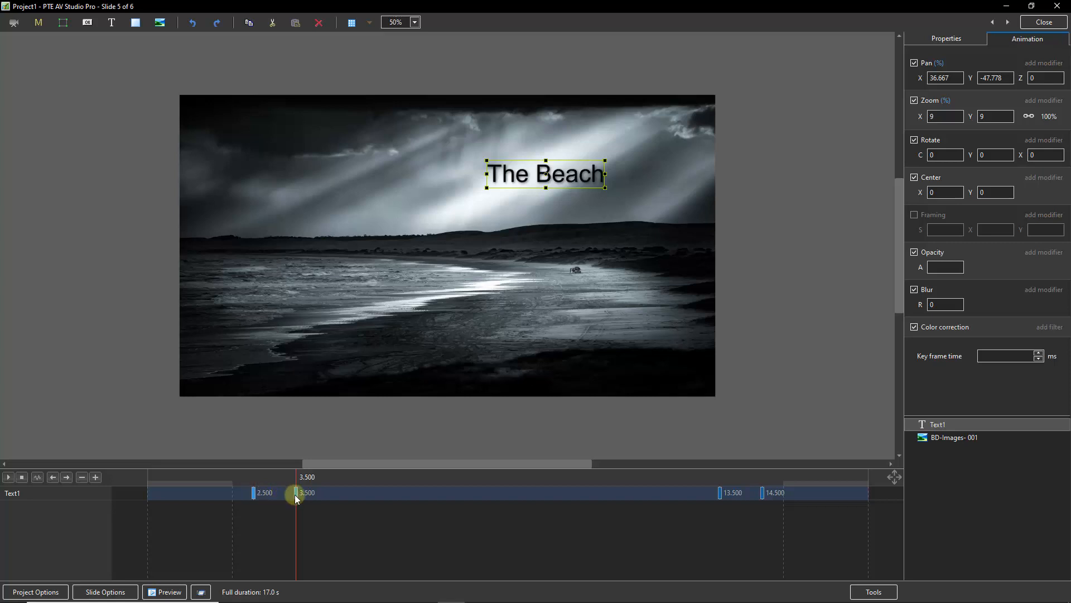
drag(296, 493, 404, 498)
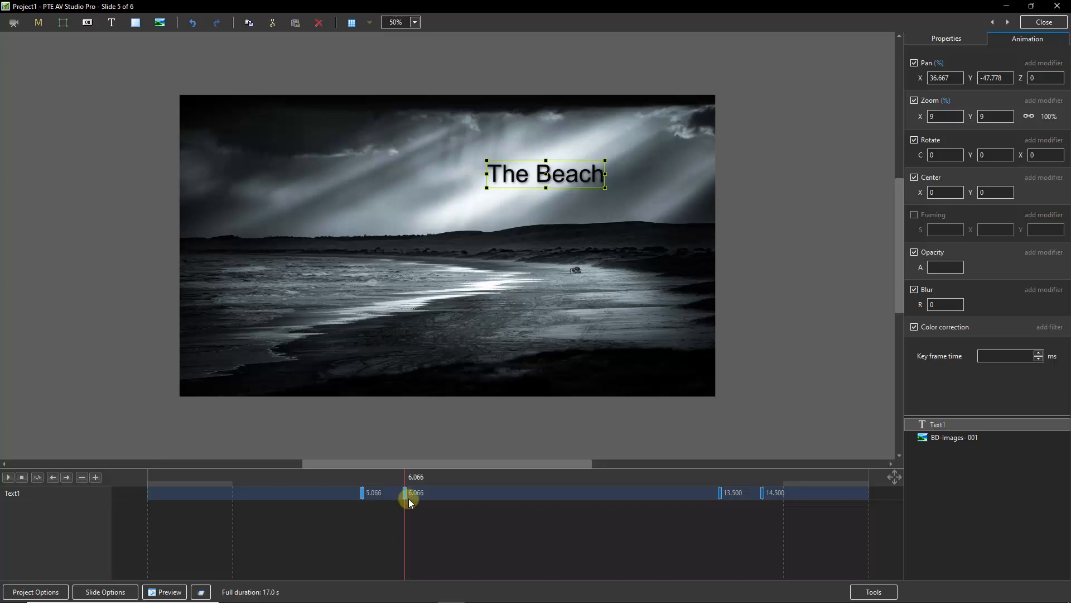
Select the two fade-out key frames together and move them to about 10.027 and 11.027 seconds.
click(762, 492)
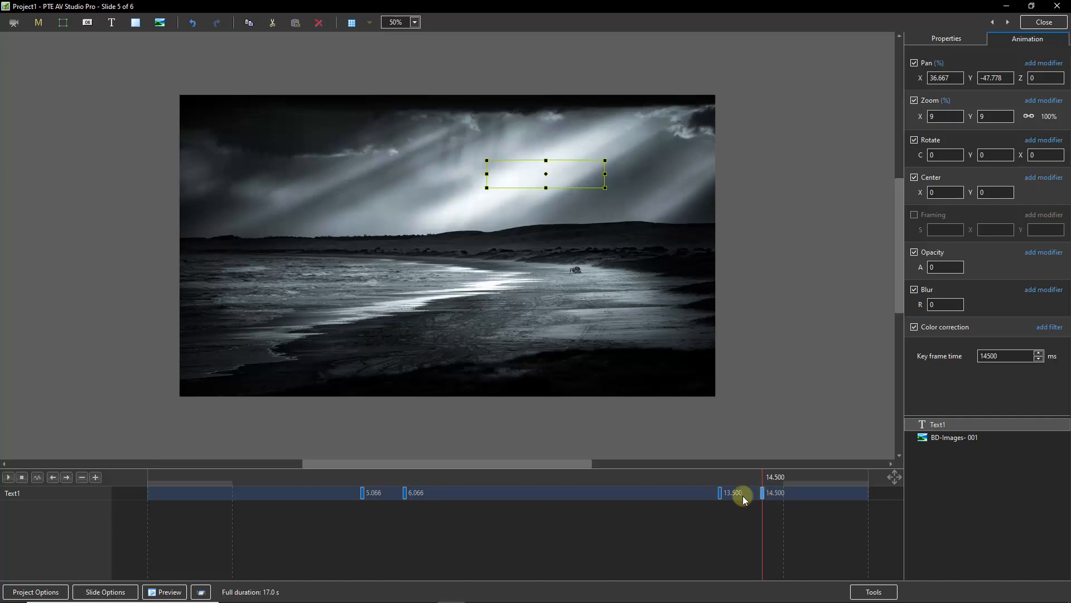
click(720, 492)
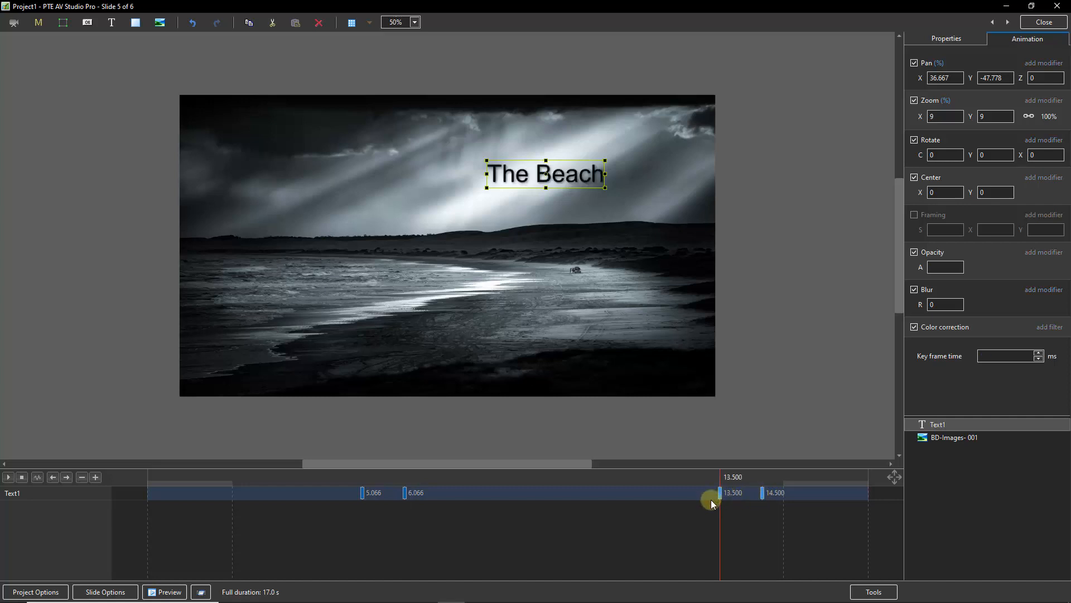
drag(720, 494, 574, 497)
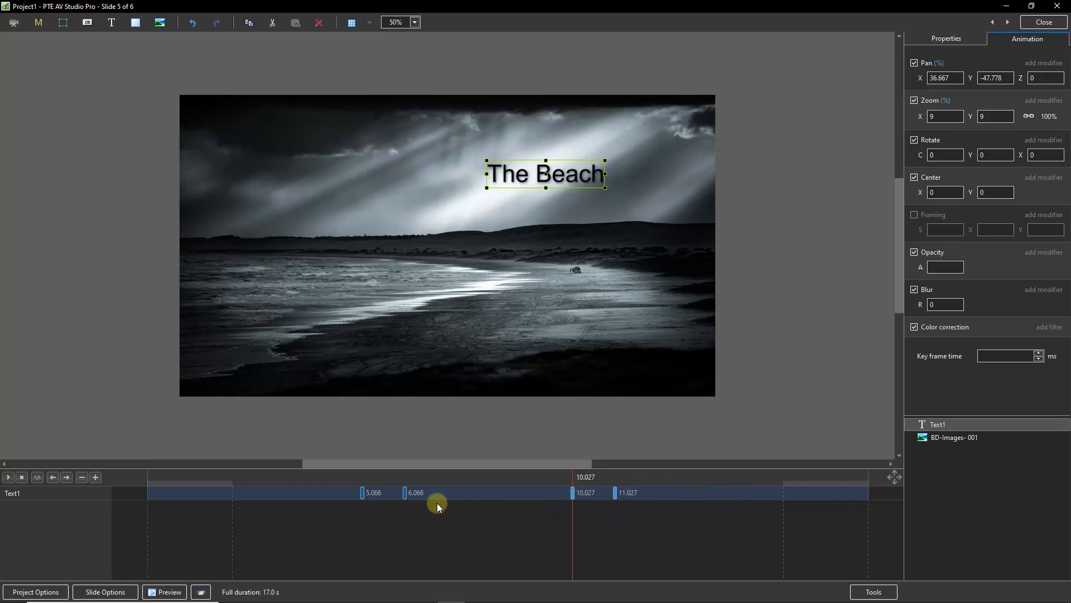
Play the slide from the beginning to check the text's new fade-in and fade-out timing.
click(574, 493)
click(147, 505)
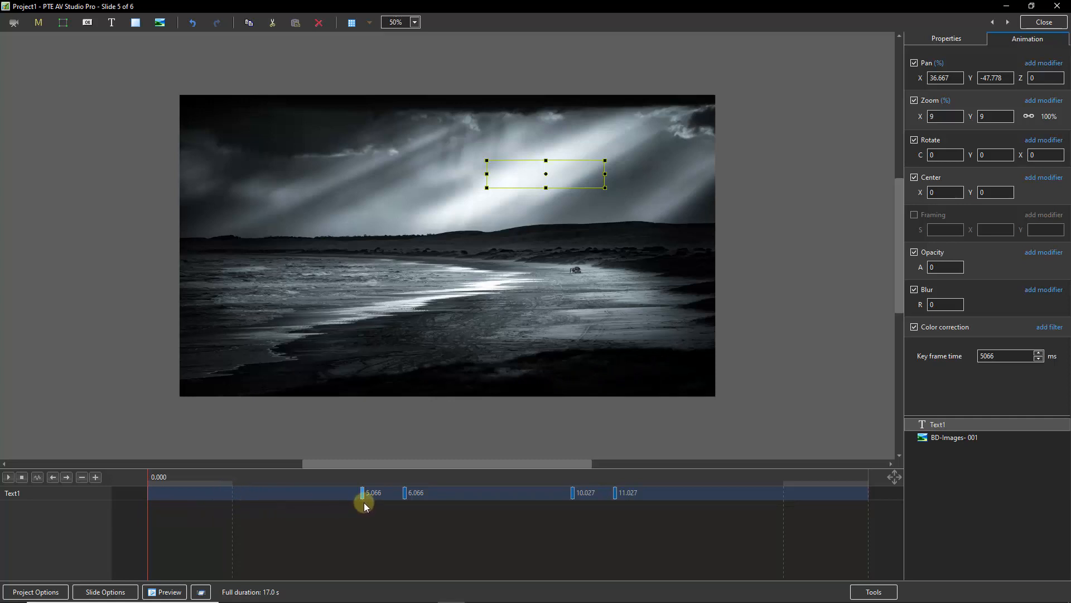
click(8, 476)
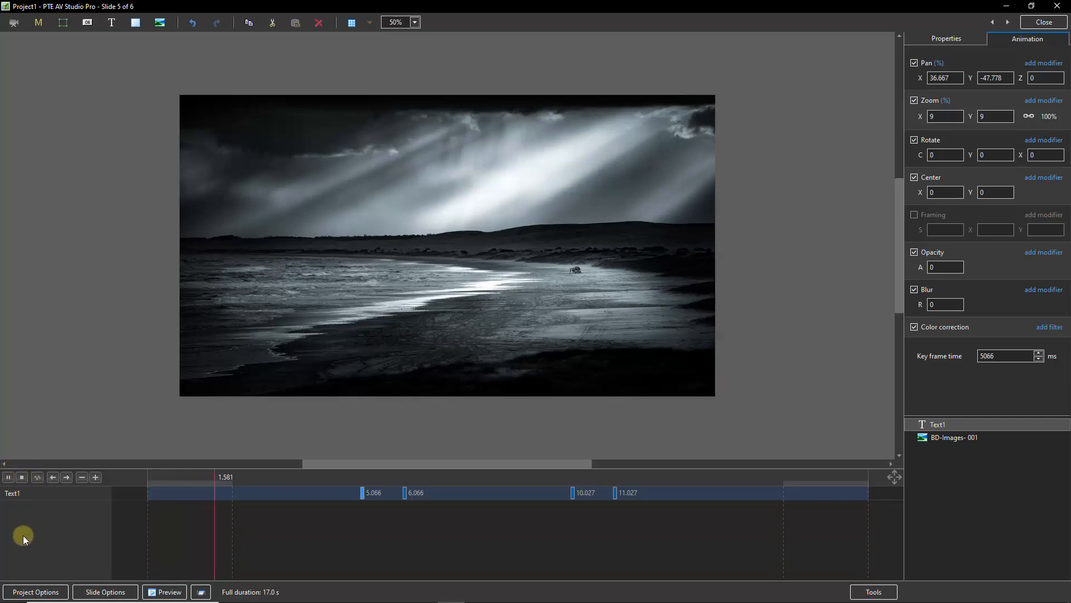
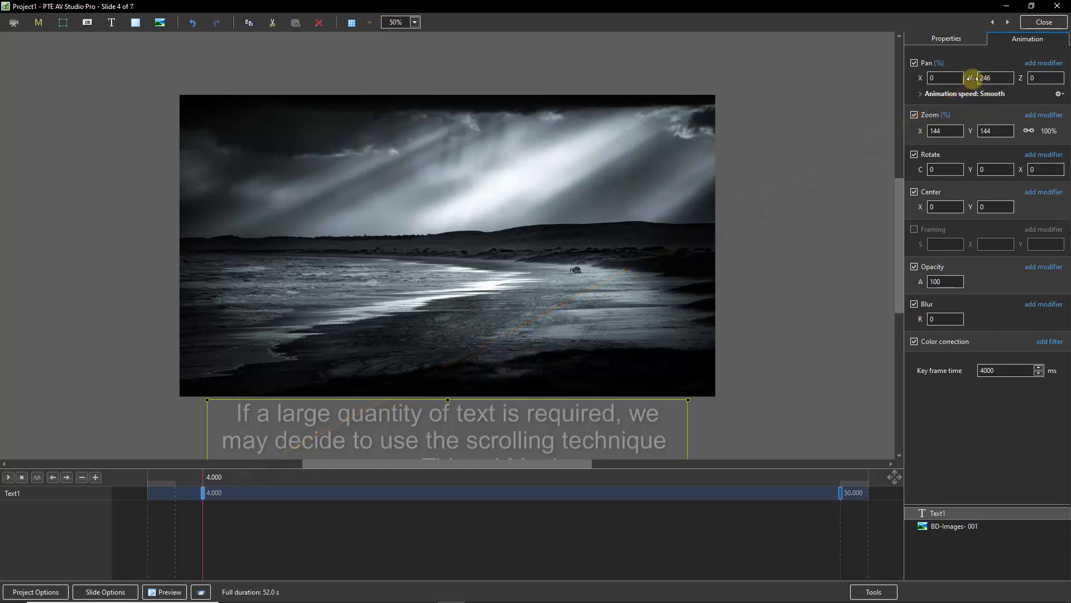
Set the scrolling text's vertical pan to 246 at the 4-second key frame, adjust it at the 50-second key frame, and play the slide.
drag(971, 82, 971, 122)
click(840, 492)
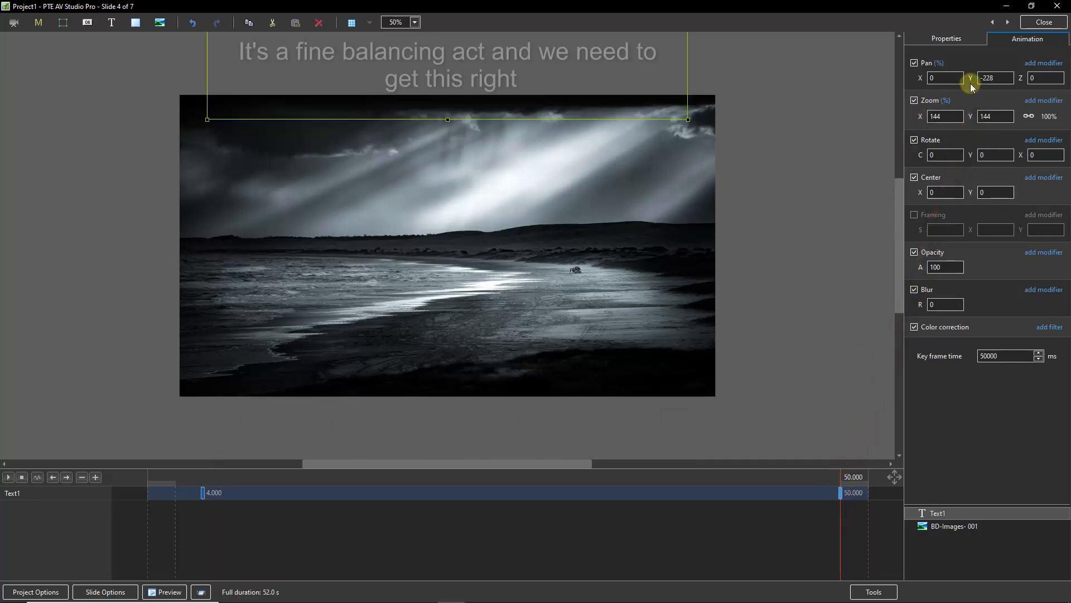
mouse_move(971, 79)
mouse_down()
mouse_move(1016, 77)
mouse_move(971, 87)
mouse_up()
click(149, 500)
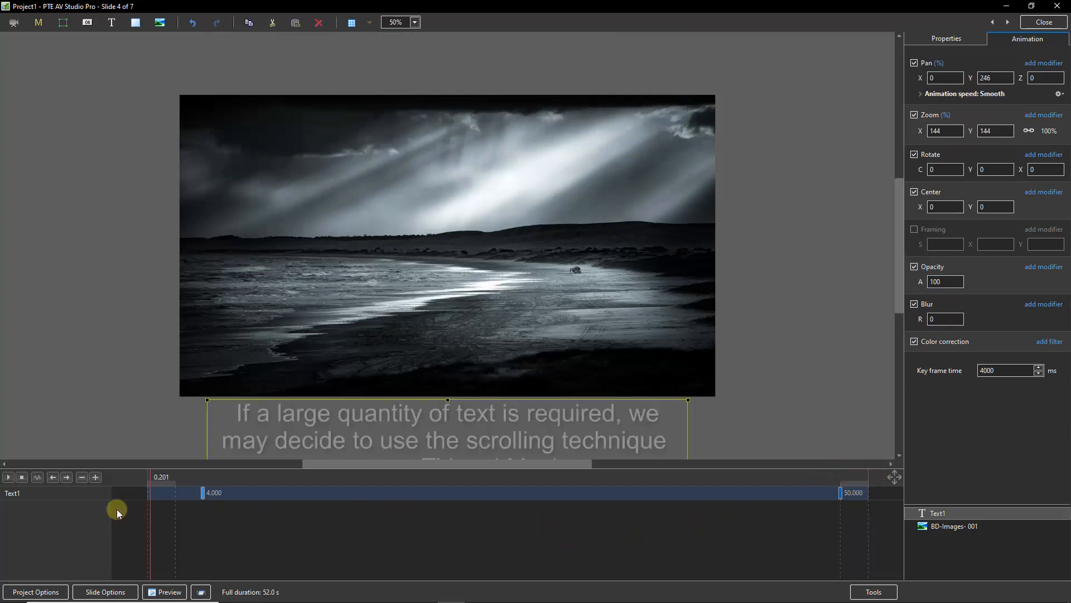
click(7, 478)
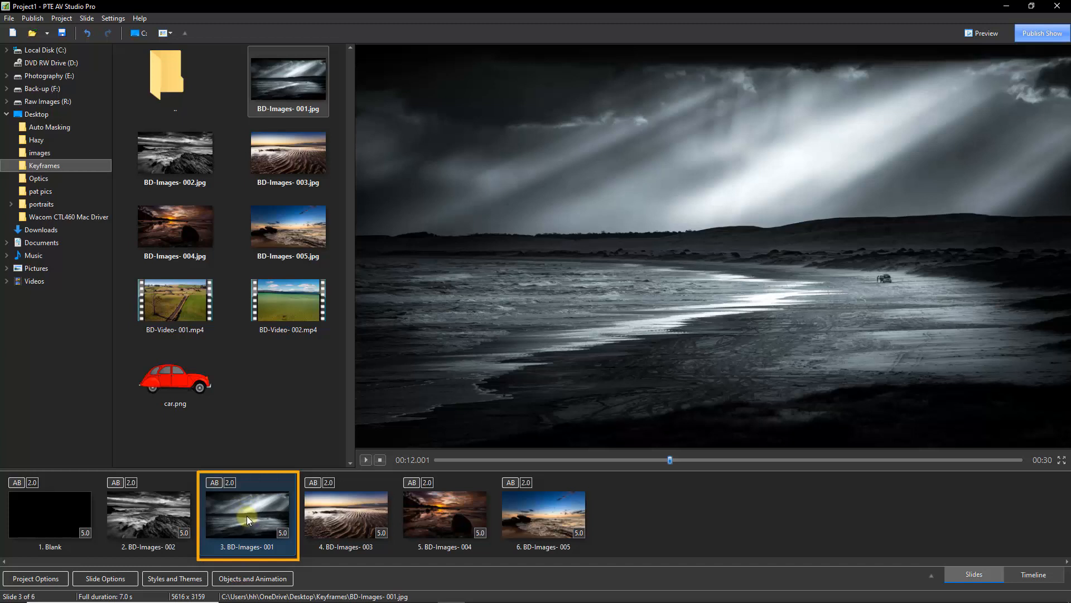
Apply the Caption - Bottom Pan Right style to slide 3, keeping the caption text "Your caption here".
click(173, 580)
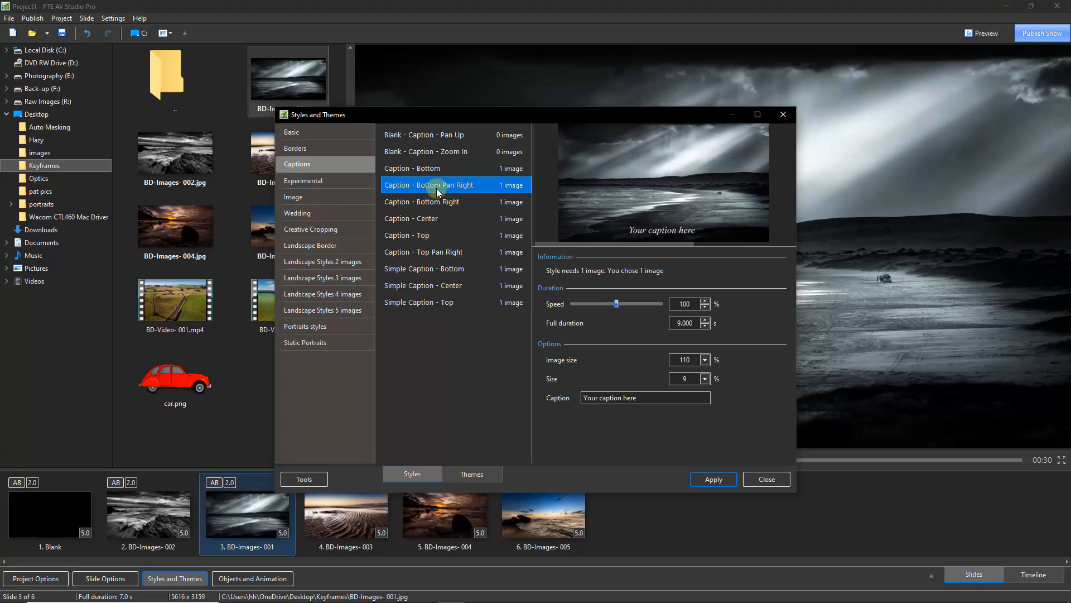
click(642, 397)
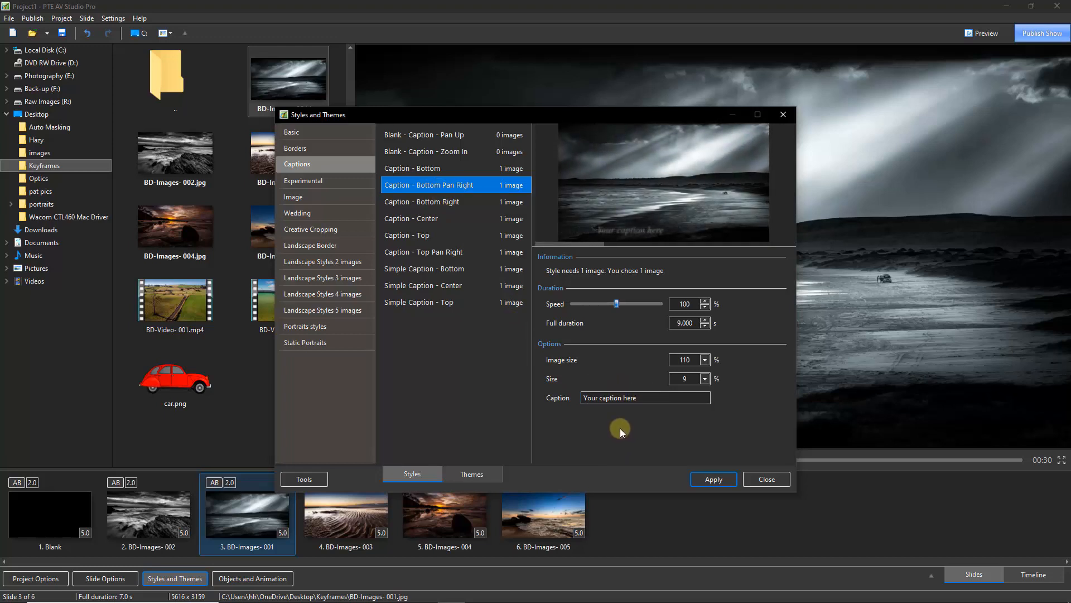
click(710, 479)
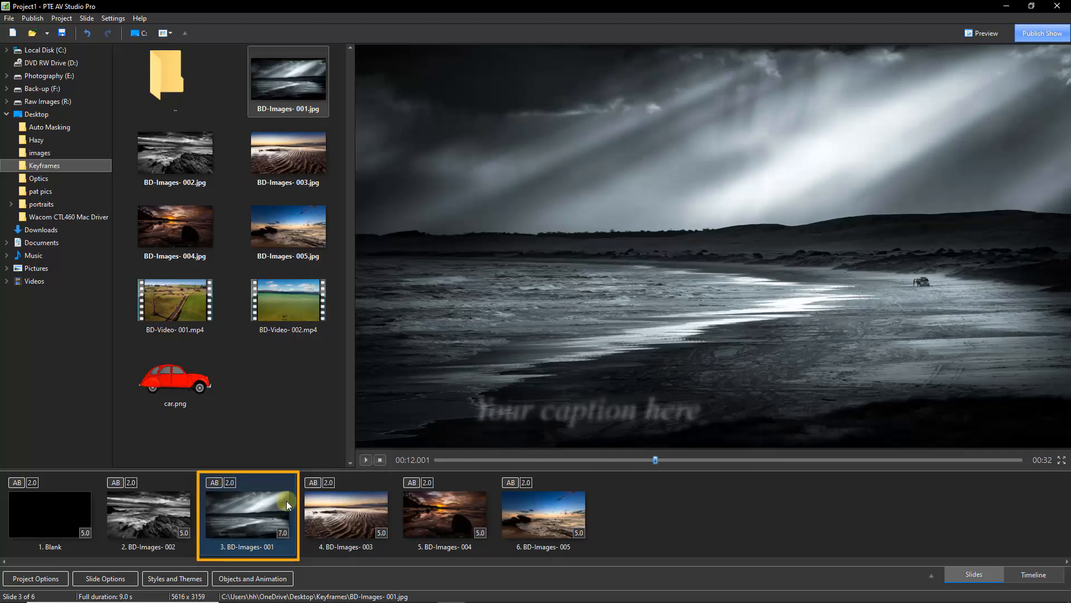
Open slide 3's objects and animation and compare the settings of the Shadow and Text1 objects.
click(241, 581)
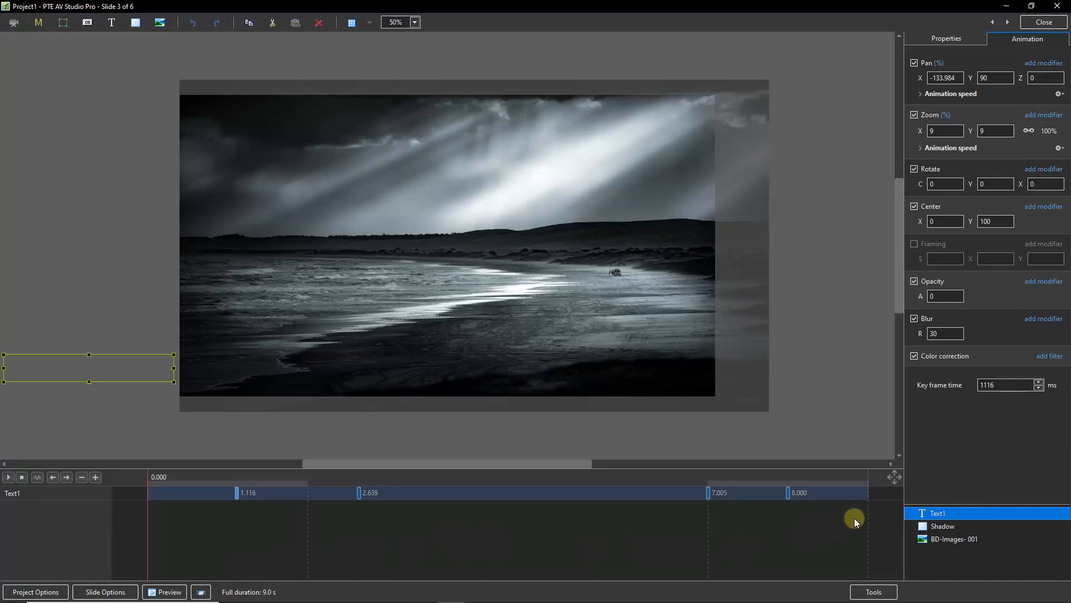
click(939, 525)
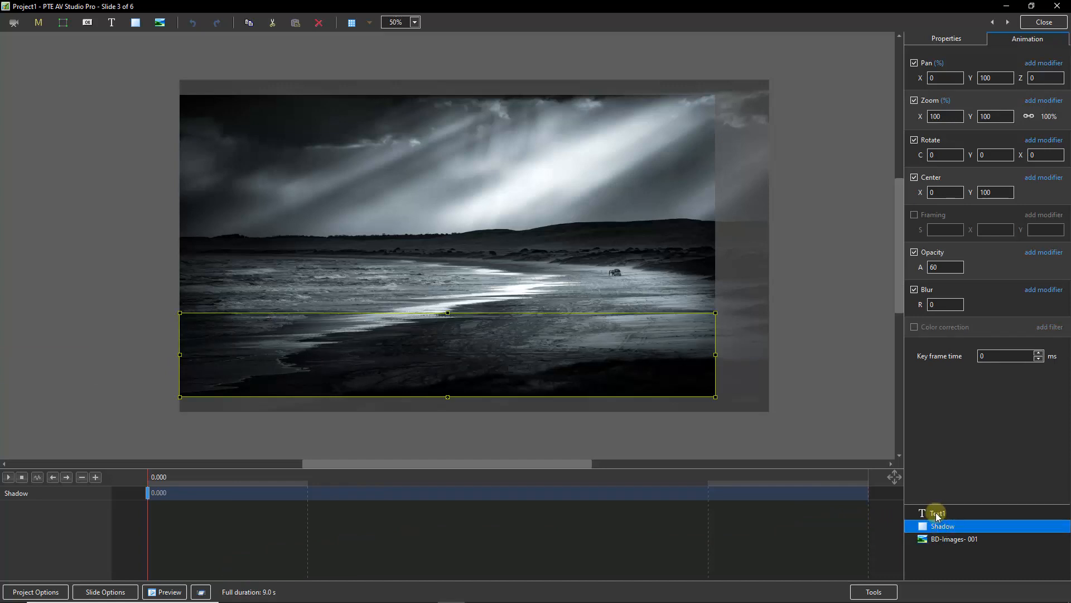
click(936, 512)
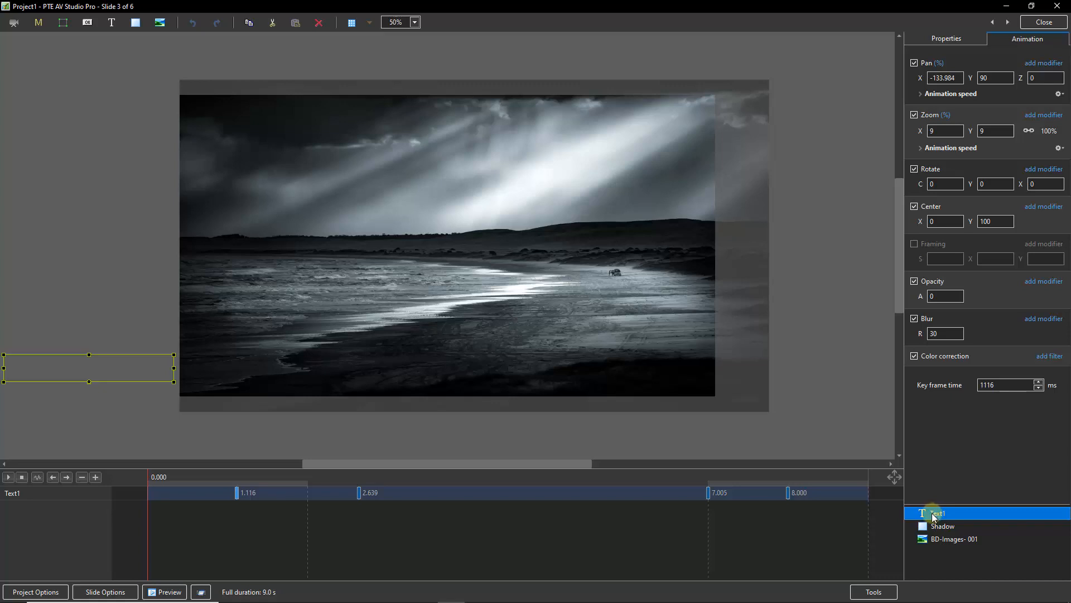
Examine how the caption's pan, opacity and blur change between its 1.116-second and 2.639-second key frames.
click(236, 494)
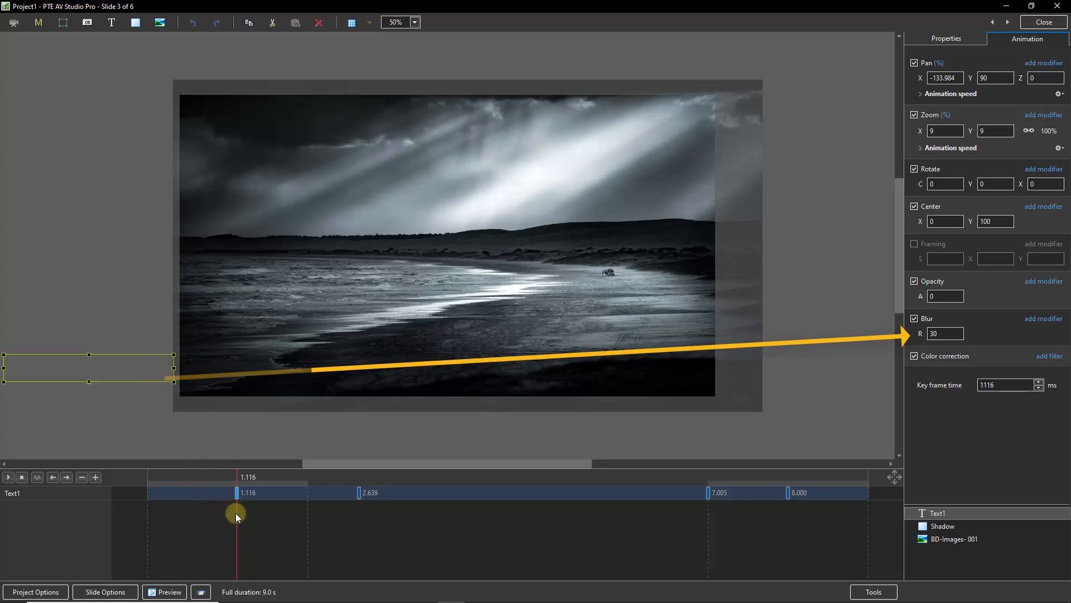
click(254, 516)
drag(253, 515, 365, 511)
click(360, 494)
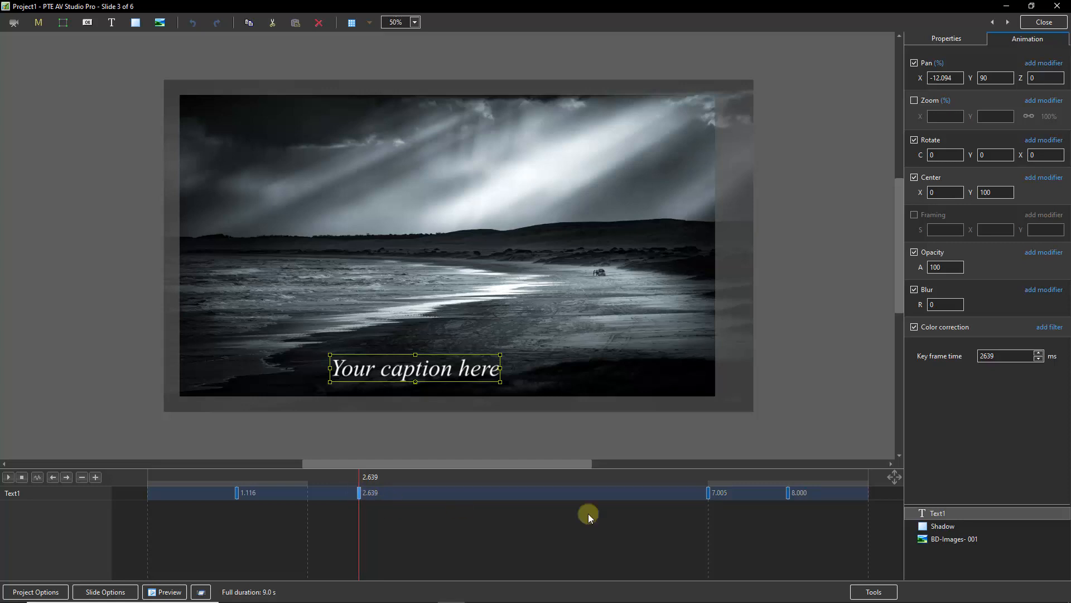
Examine the caption's exit between its 7.005-second and 8-second key frames, including the pan, opacity and blur values.
click(707, 492)
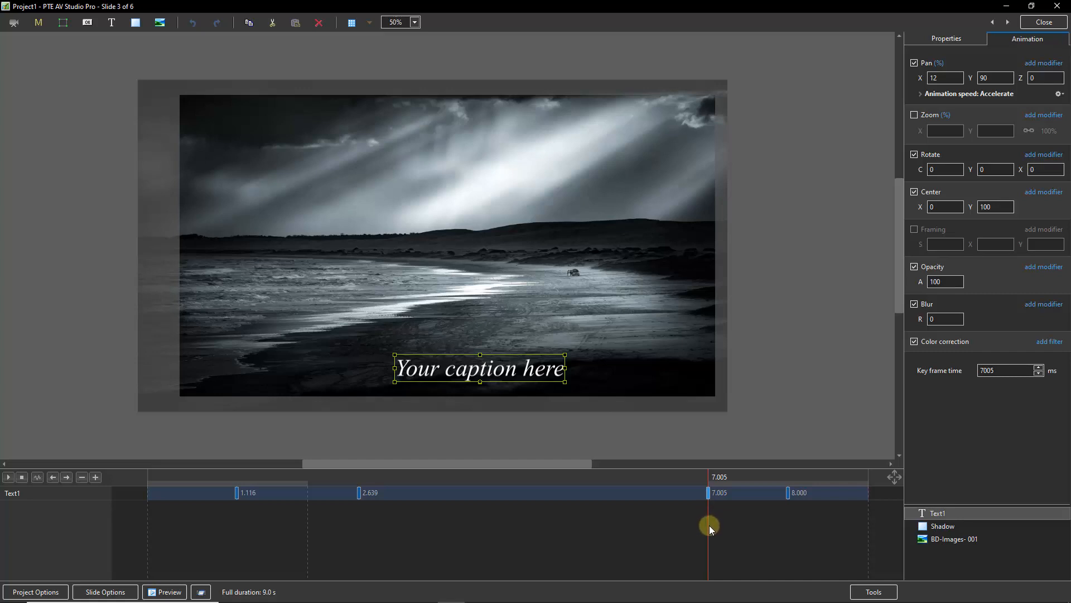
drag(709, 525, 808, 536)
click(789, 494)
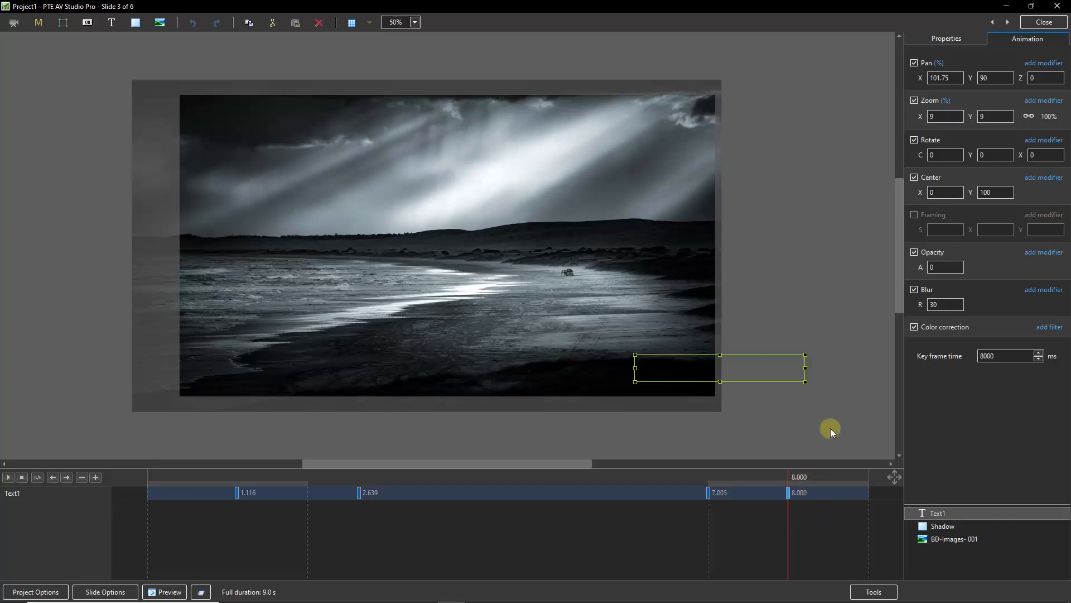
click(934, 271)
click(931, 308)
Select the BD-Images- 001 image and examine its pan and zoom from the first key frame through the 9-second key frame.
click(933, 541)
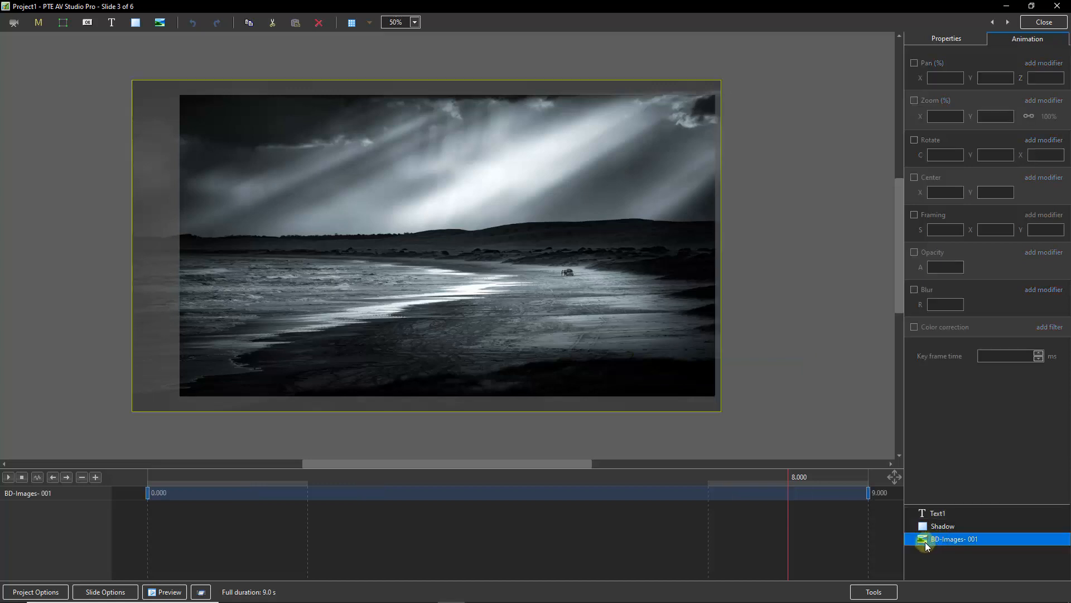
click(147, 492)
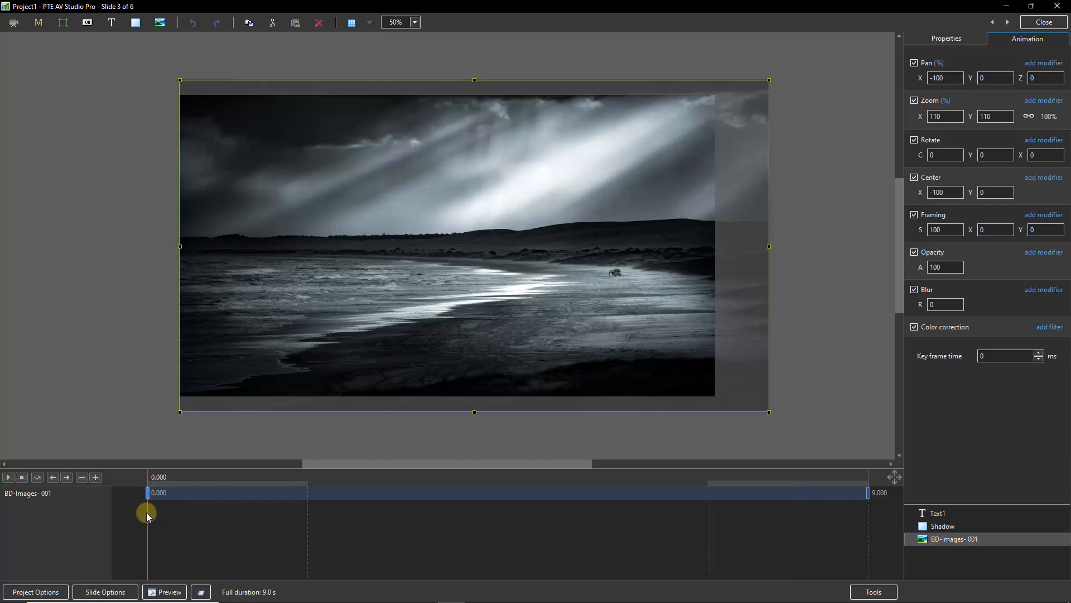
drag(146, 513, 869, 545)
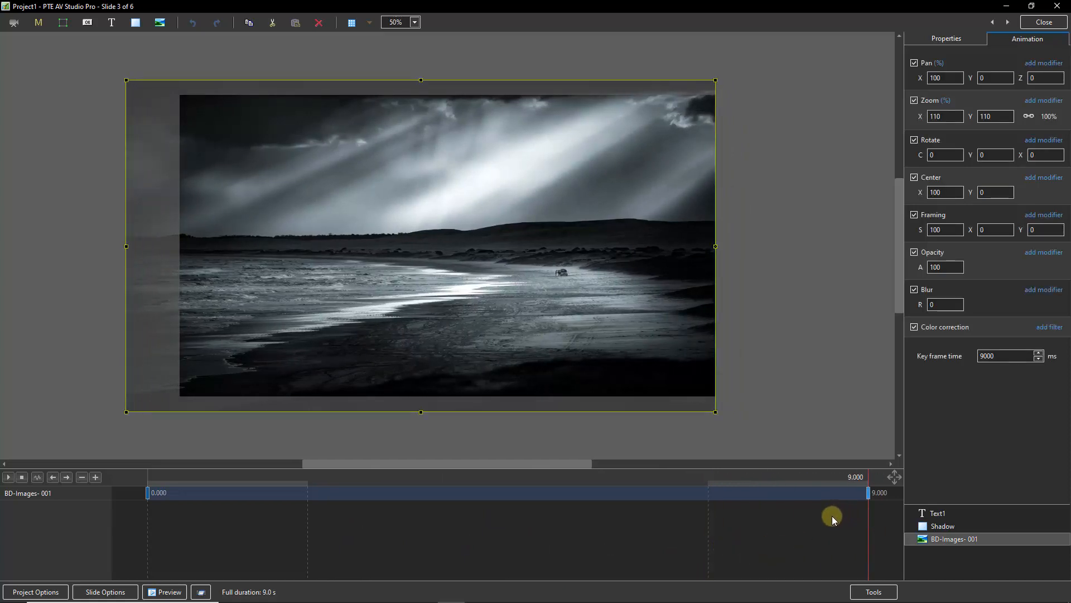